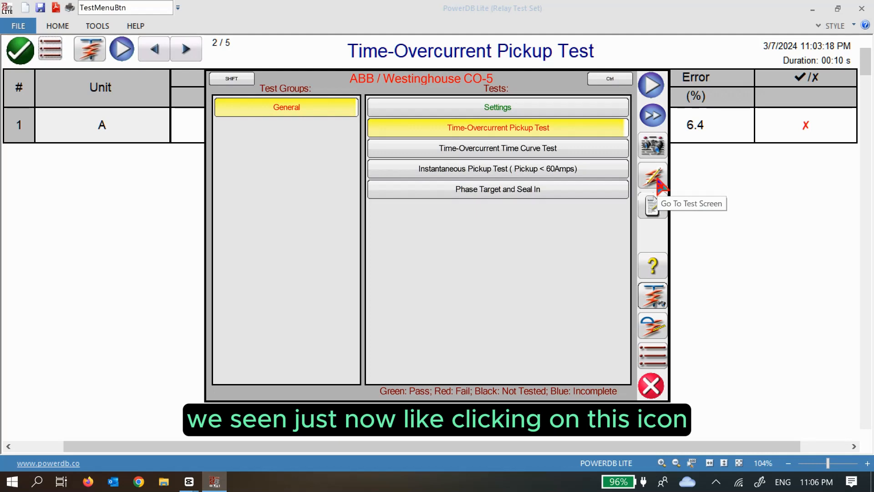
Step: View the test screen of the Time-Overcurrent Pickup Test and examine its test connection notes
click(659, 183)
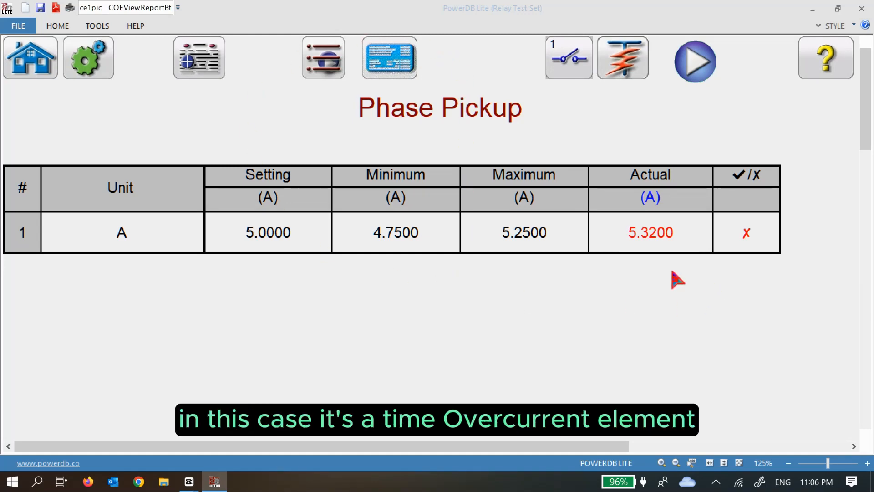
click(628, 66)
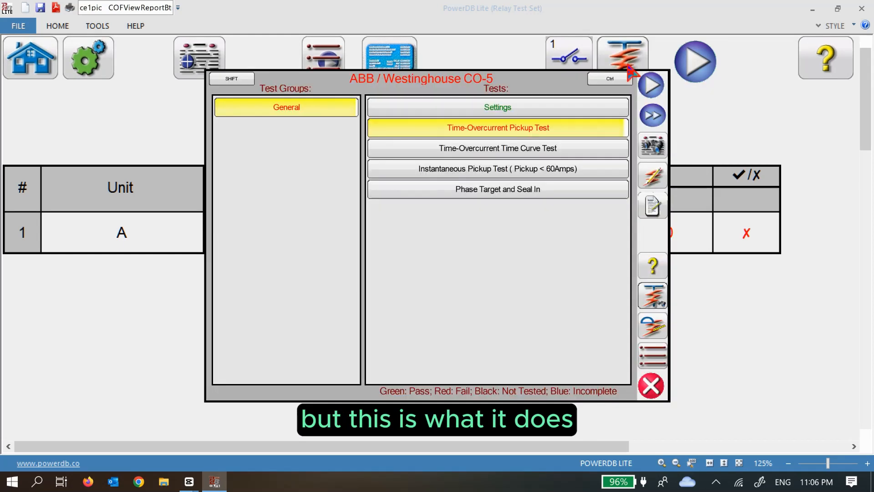
click(653, 207)
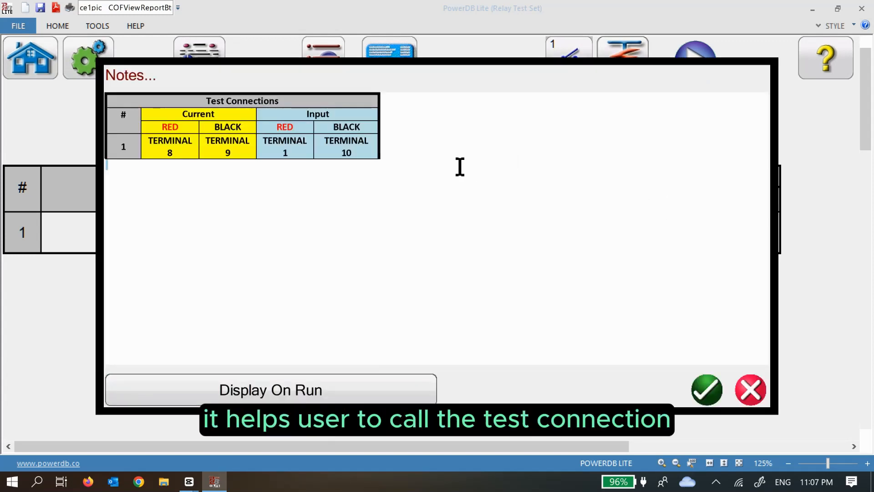
drag(460, 165, 143, 90)
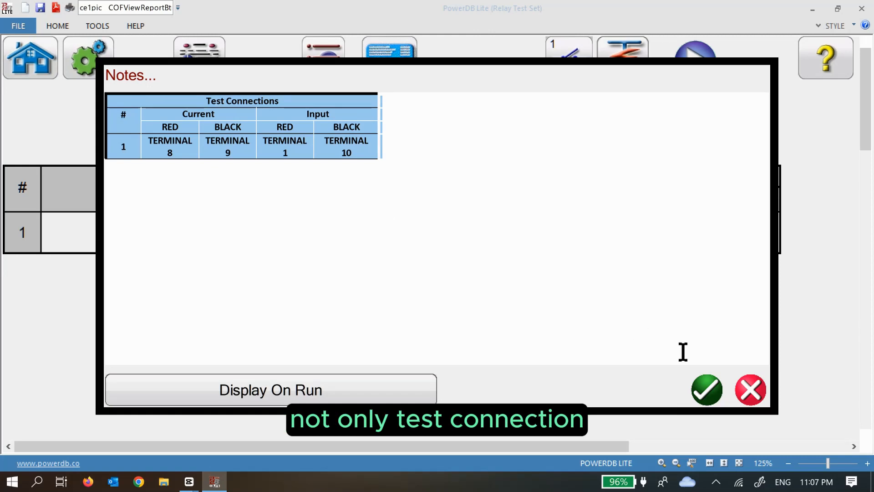
click(763, 402)
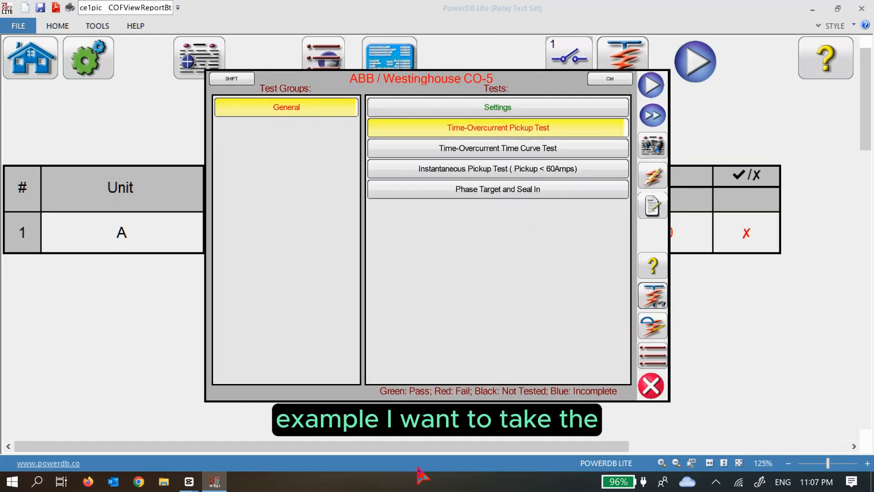
Step: Capture a screenshot of the test list, paste it below the Test Connections table in the pickup test's notes, and save the notes
key(super+shift+s)
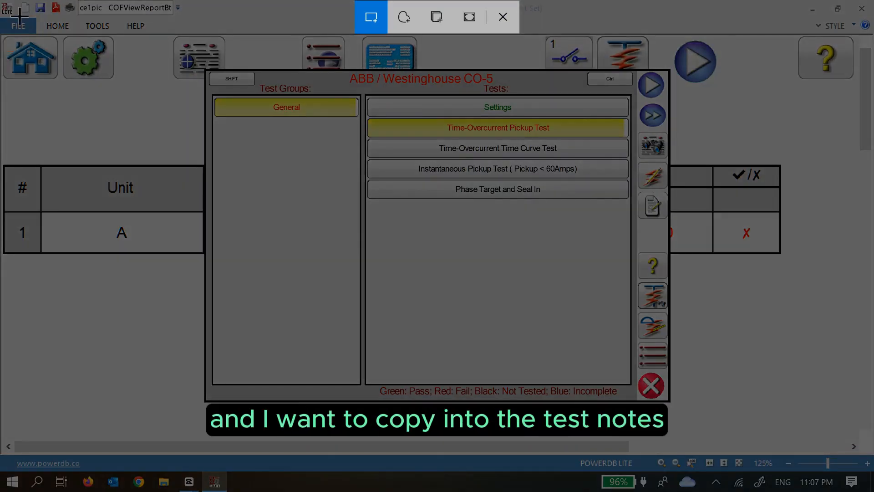
mouse_move(1, 29)
mouse_down()
mouse_move(680, 327)
mouse_move(670, 315)
mouse_up()
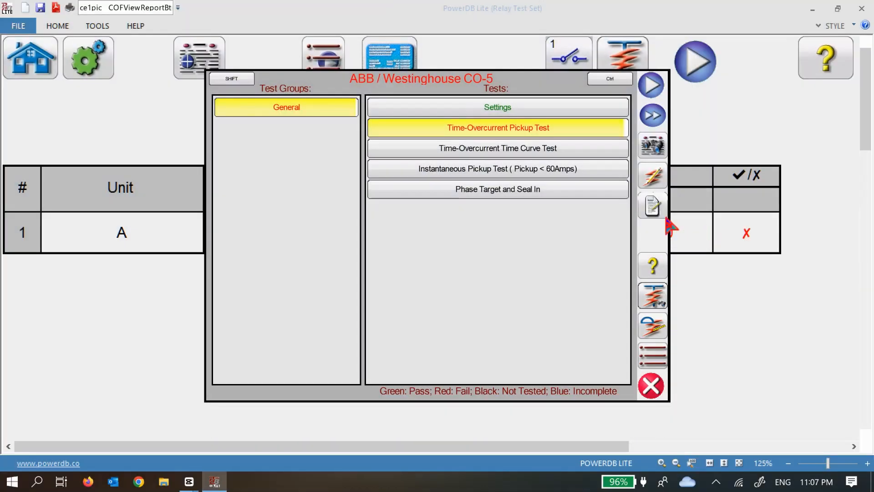
click(653, 208)
click(843, 403)
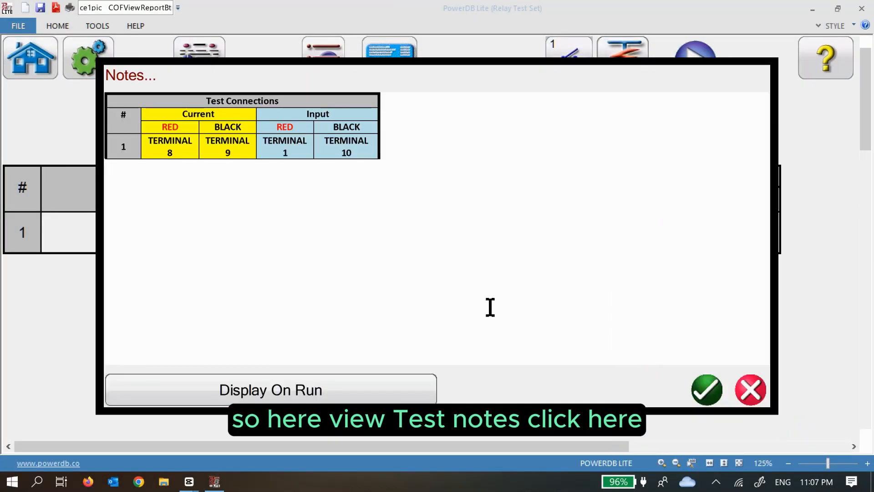
key(ctrl+v)
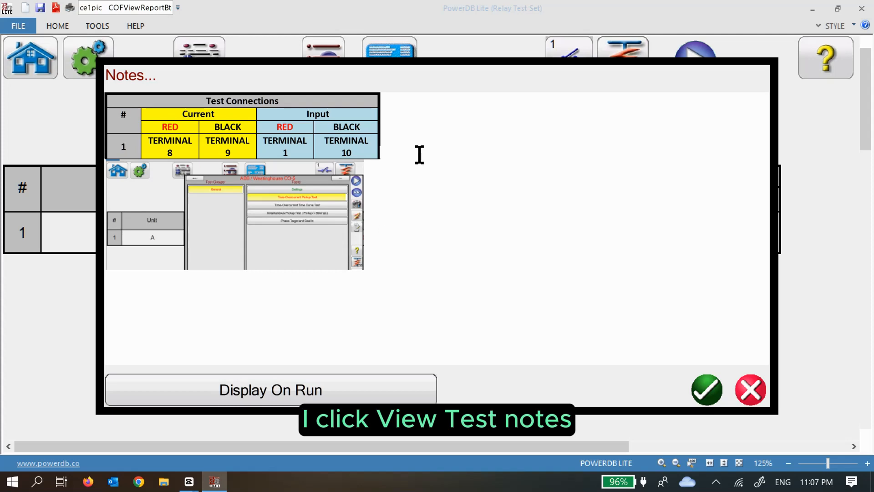
key(Return)
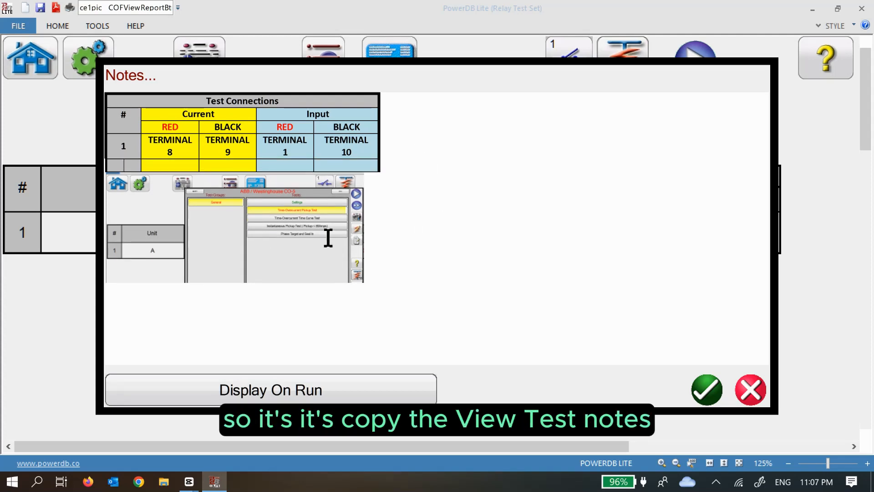
click(715, 388)
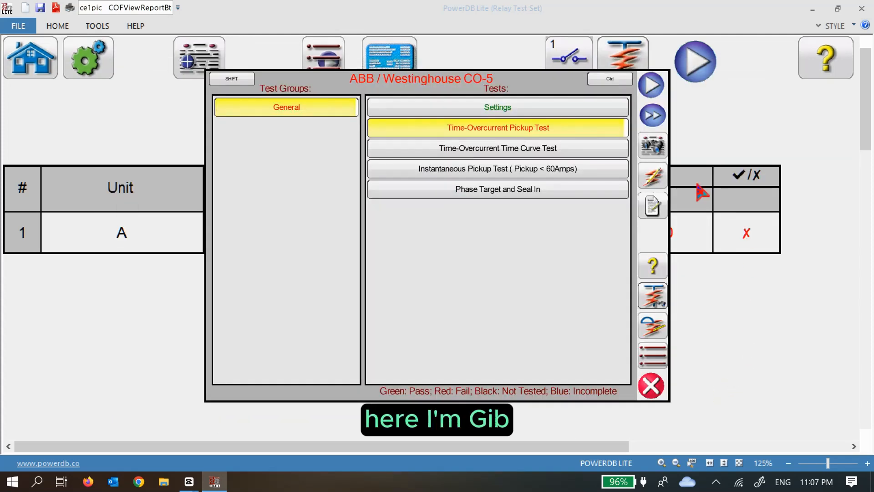
Step: Try setting the pickup test's notes to Display for X seconds with a value of 5, and discard the change
click(660, 211)
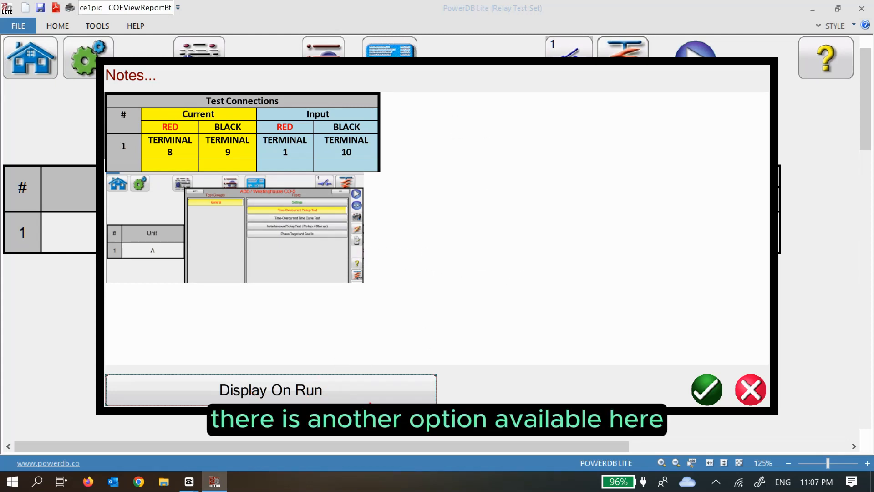
click(382, 396)
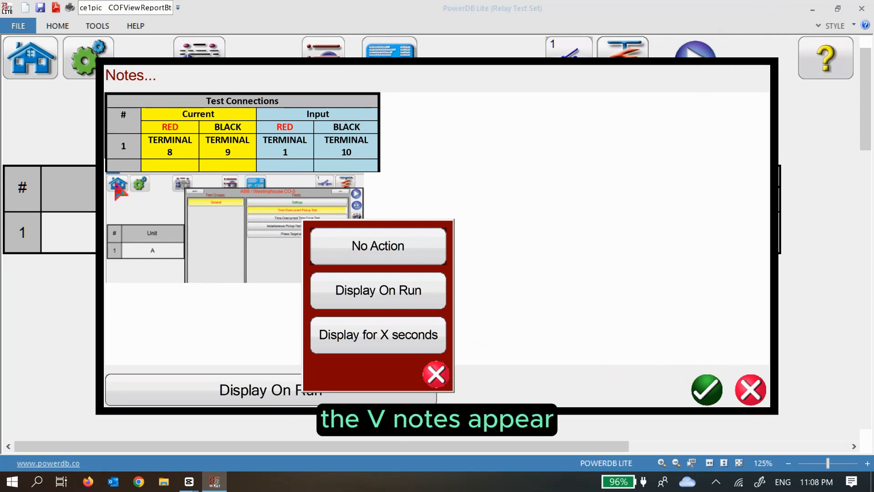
click(416, 351)
double_click(470, 389)
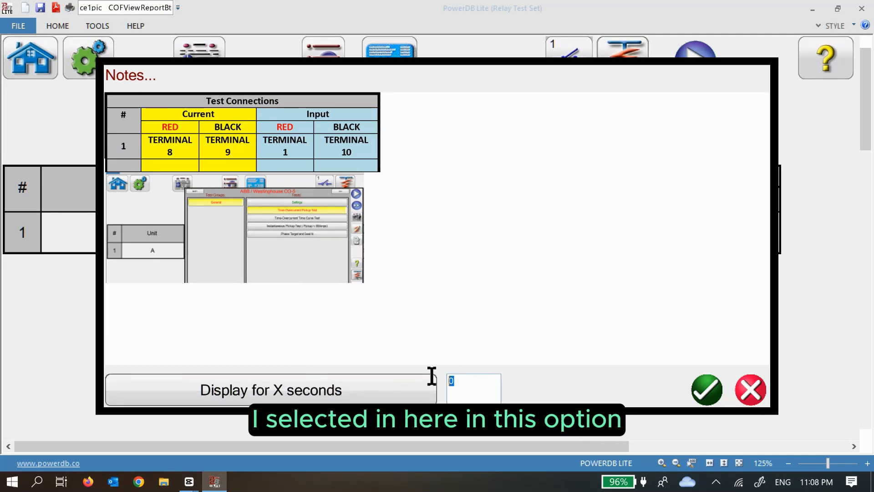
text(5)
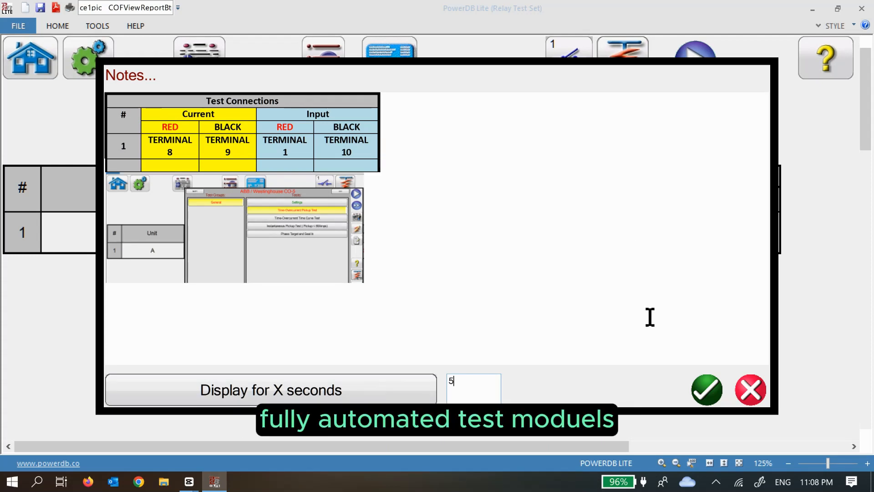
click(749, 397)
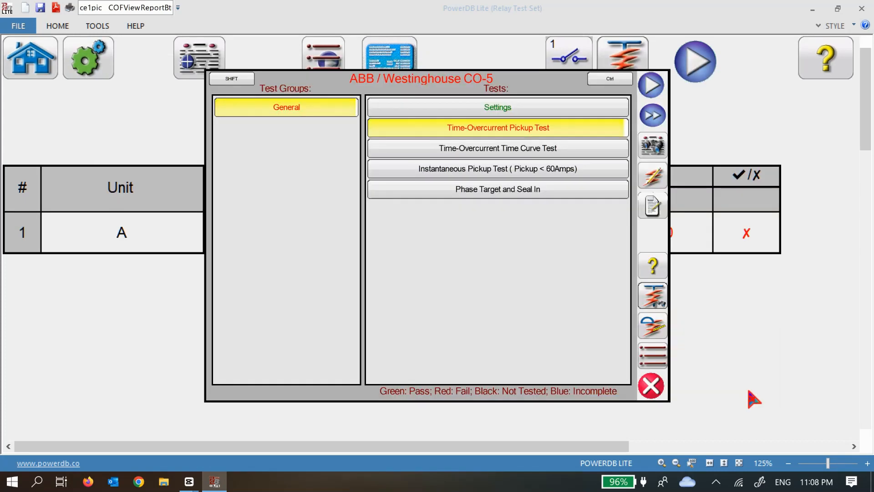
Step: View the user's manual from the help options, close it, and return to the CO-5 test list
click(654, 265)
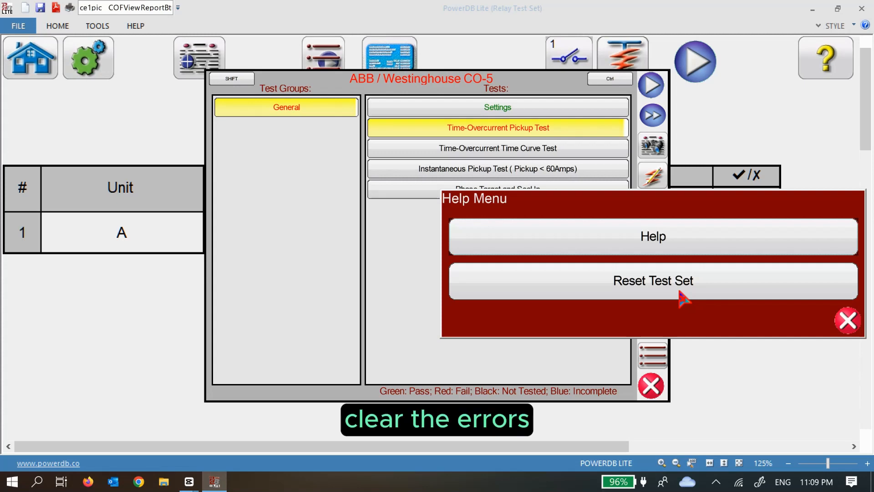
click(683, 244)
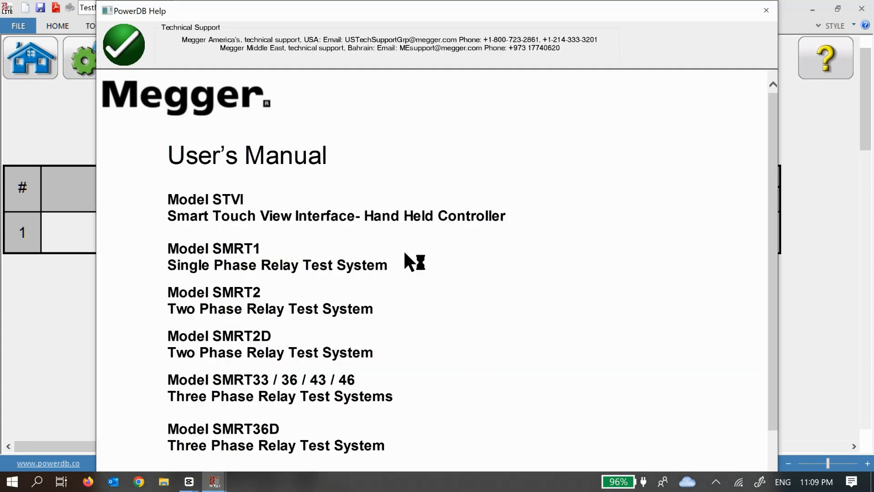
click(135, 42)
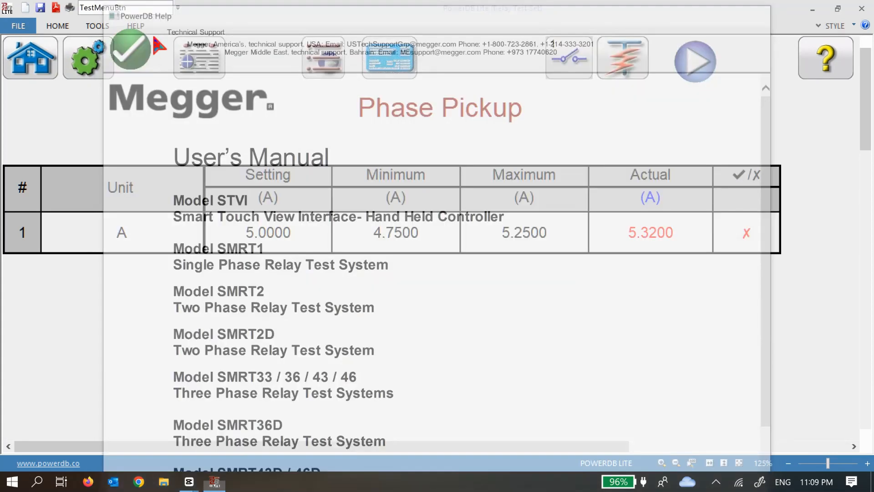
click(625, 71)
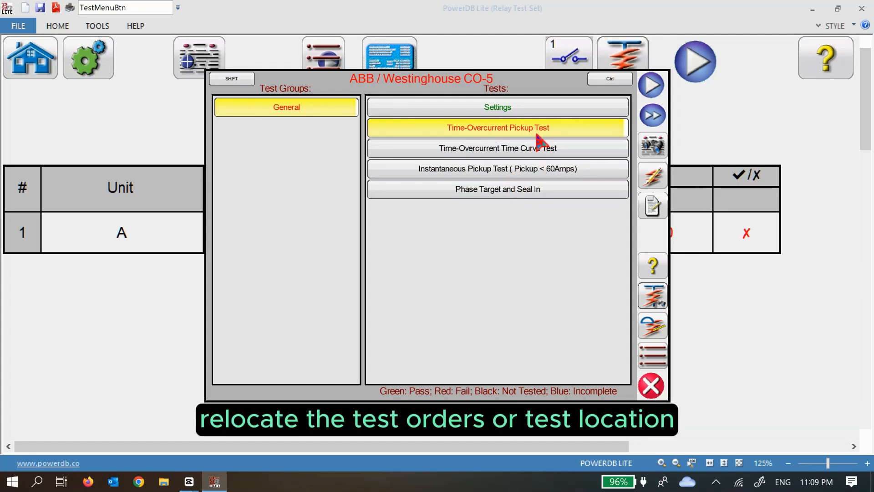
Step: Show all tests and move the Time-Overcurrent Time Curve Test one place up the order and back down again
click(653, 296)
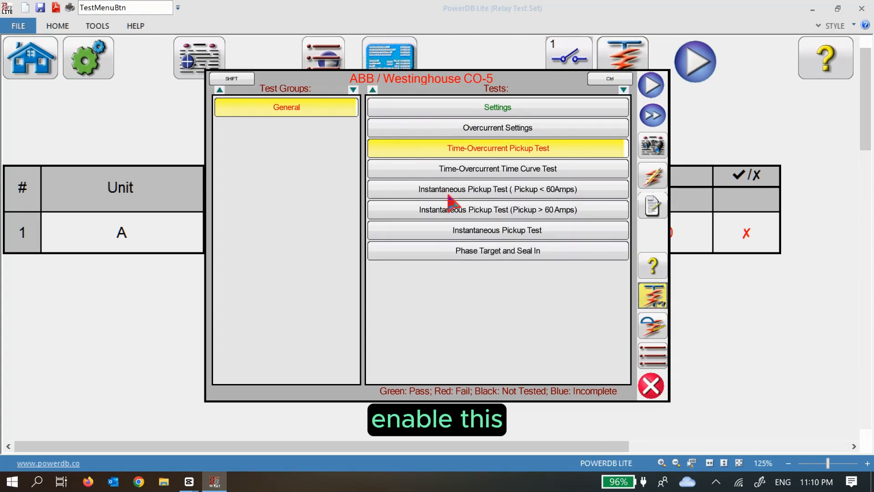
click(493, 169)
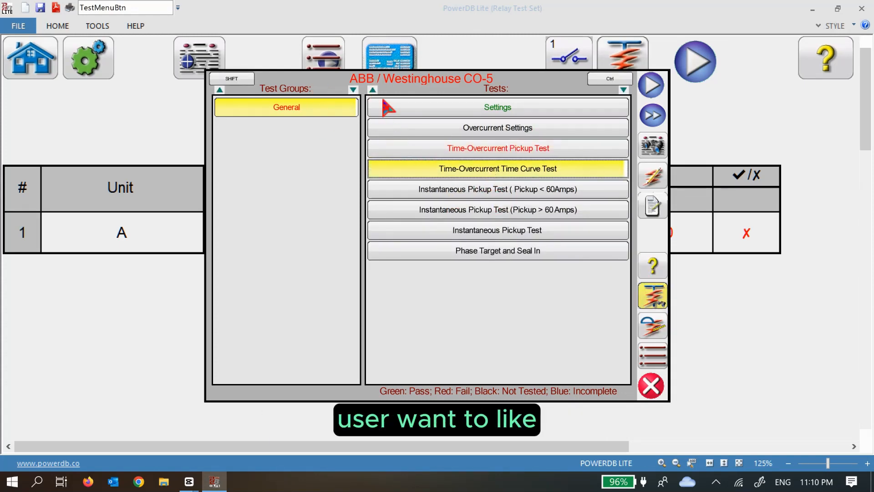
click(373, 90)
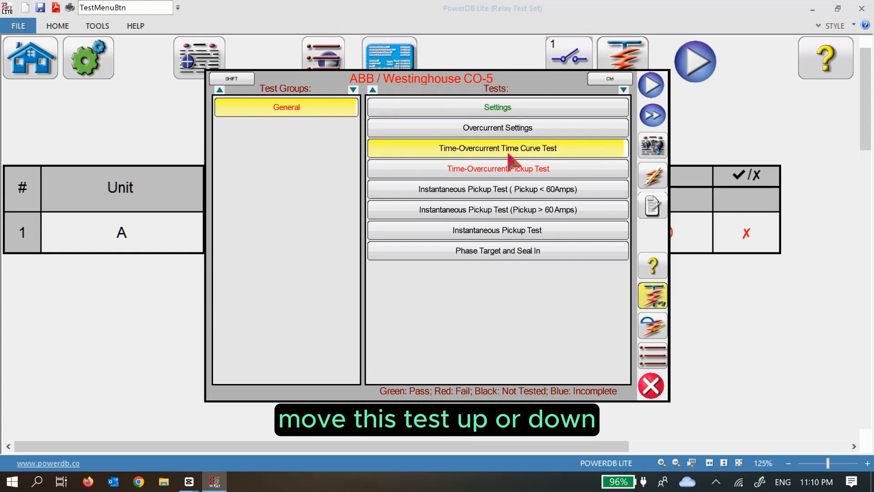
click(623, 90)
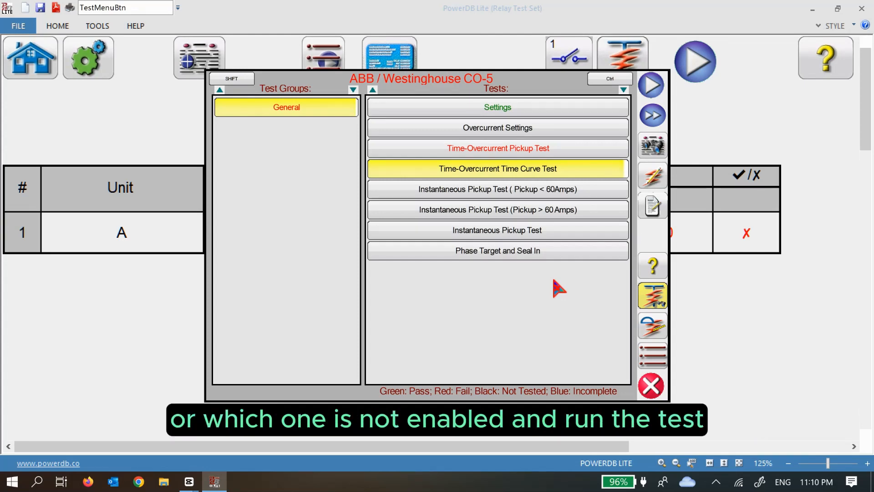
Step: Switch the test list between enabled tests and all tests, ending with the hidden tests out of view
click(652, 301)
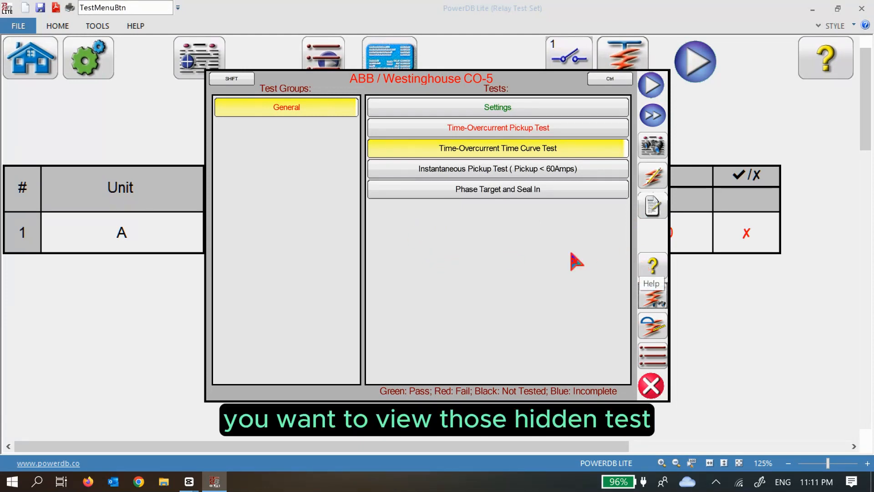
click(653, 300)
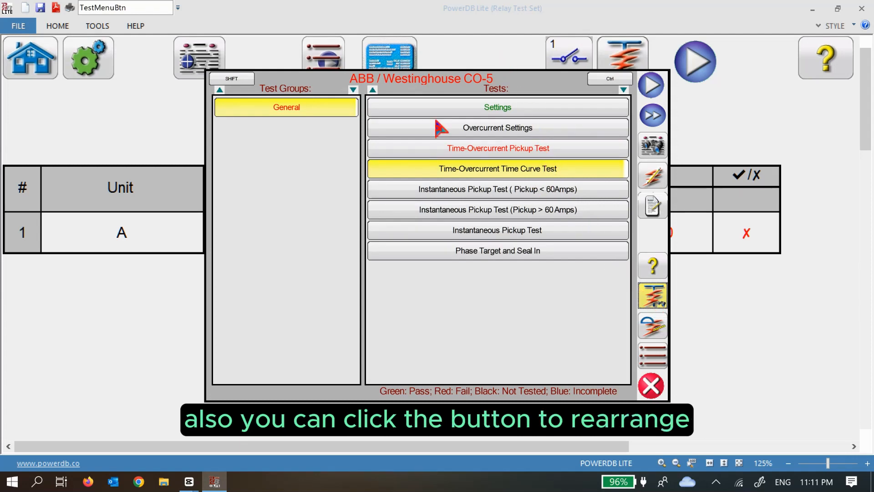
click(660, 304)
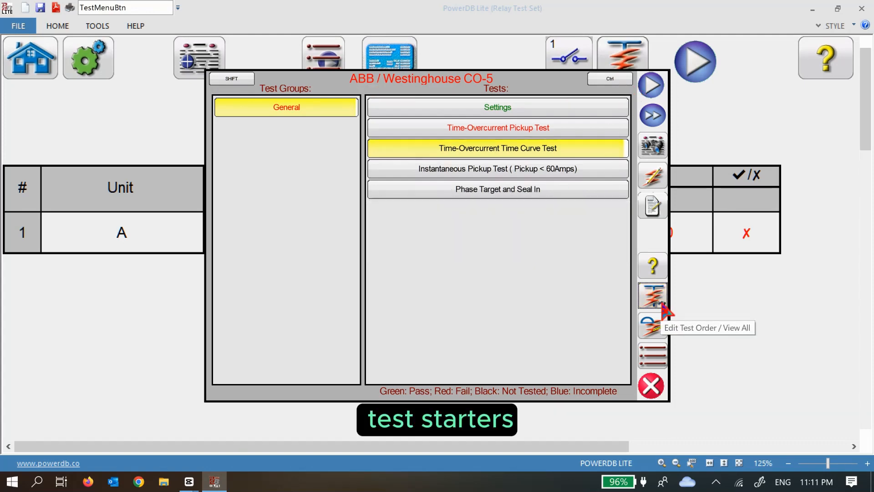
Step: Open the script of the Time-Overcurrent Pickup Test and examine its TOC_PKP variable, the s_Tap source and the SET statements
click(551, 130)
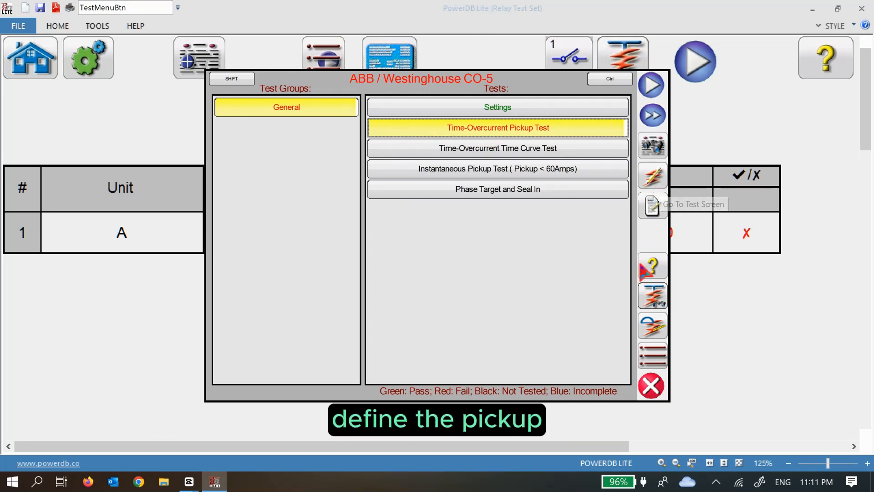
click(658, 331)
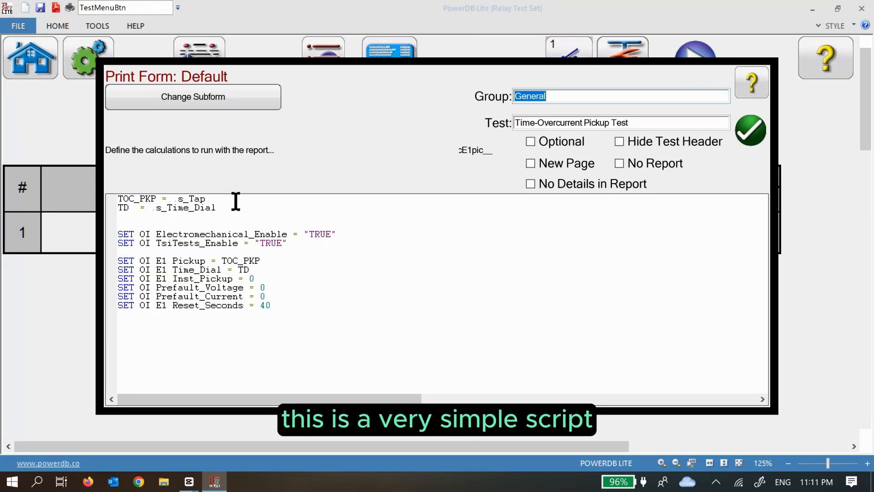
drag(162, 200, 112, 201)
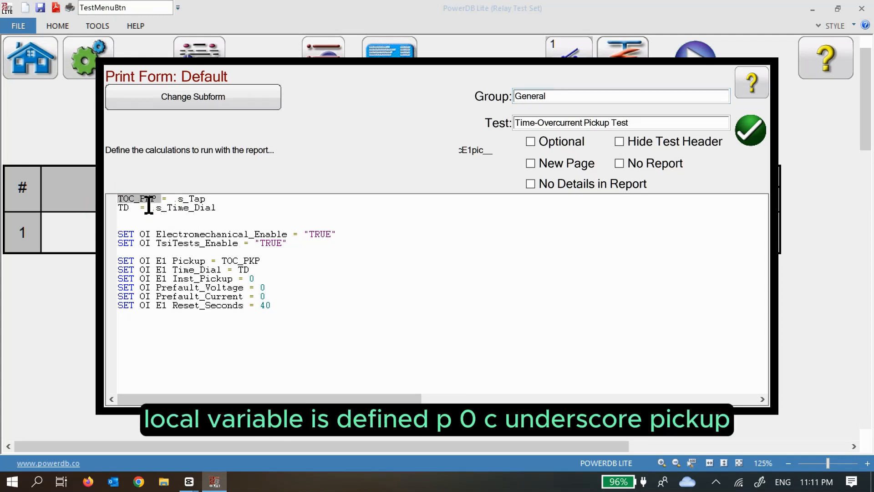
drag(205, 199, 174, 196)
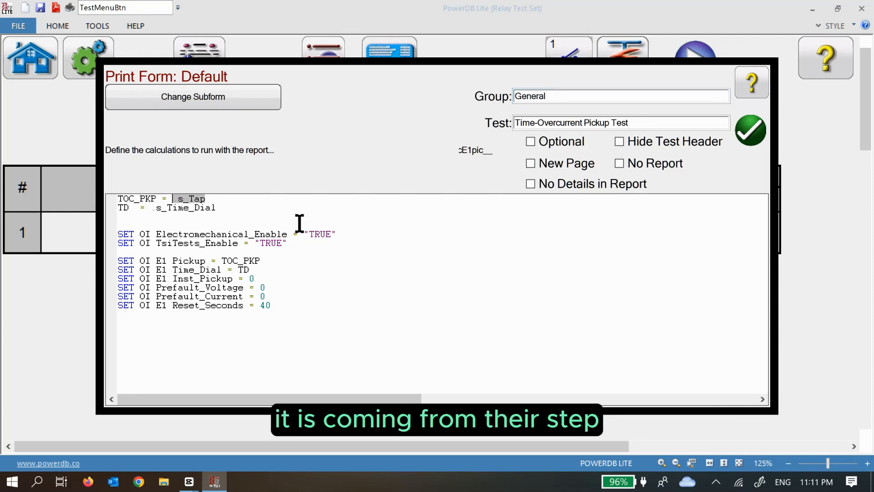
click(183, 197)
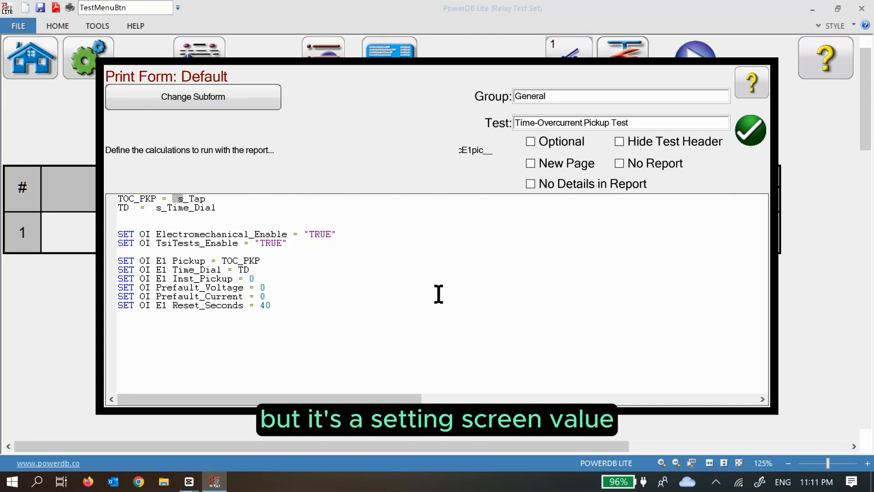
drag(203, 198, 173, 198)
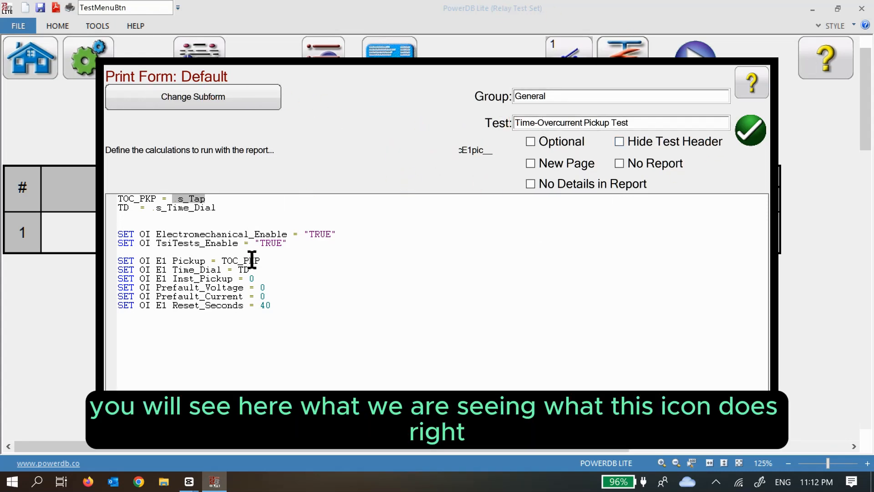
drag(304, 318, 119, 196)
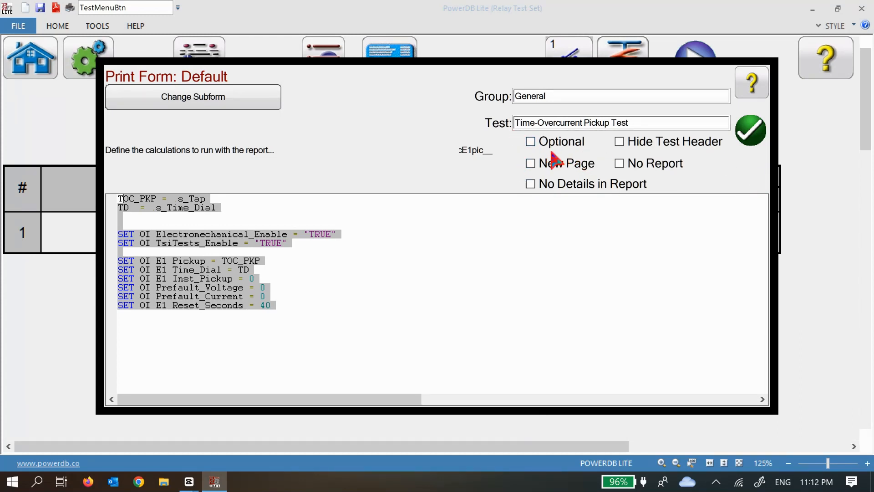
Step: Mark the Time-Overcurrent Pickup Test as optional and save it, reopen its script settings and clear the optional setting again
click(530, 143)
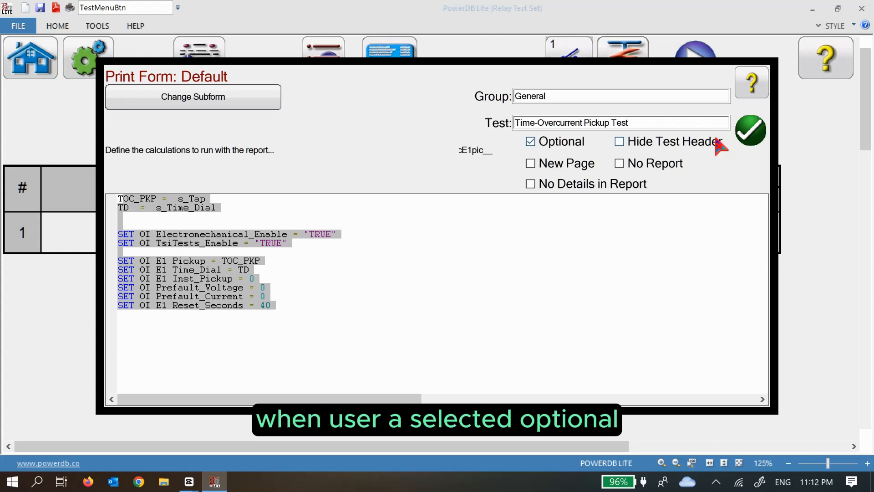
click(747, 137)
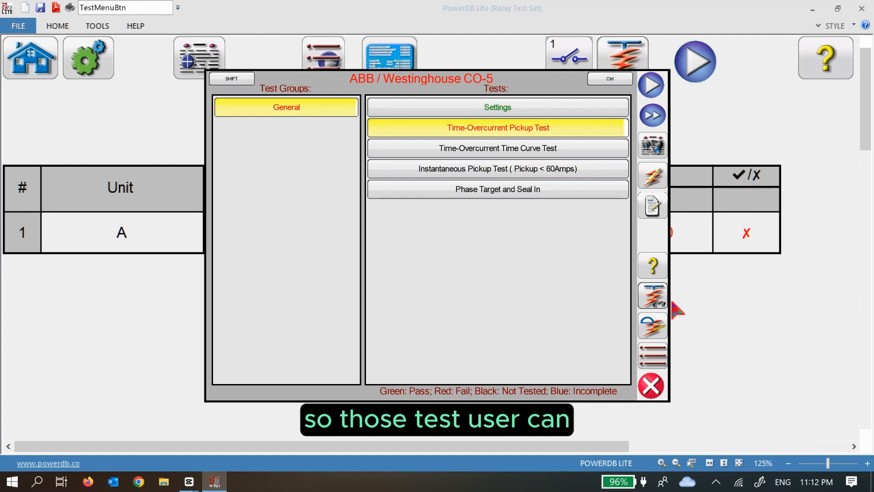
click(656, 336)
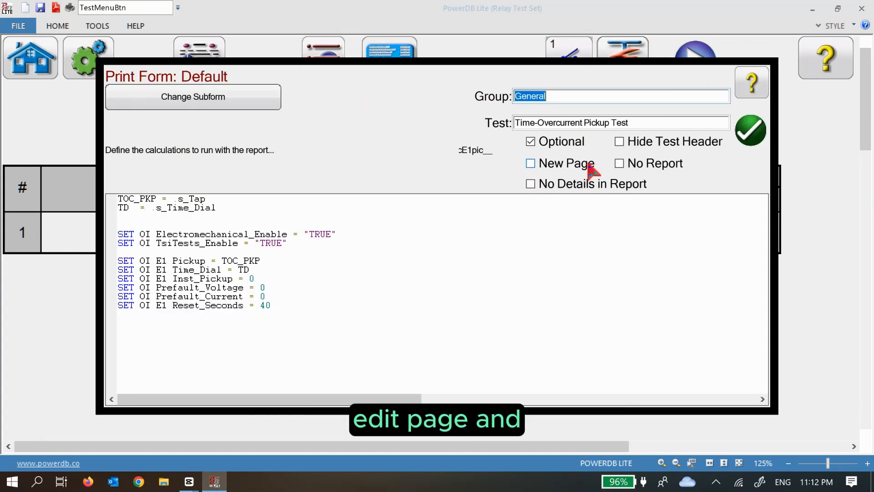
click(531, 142)
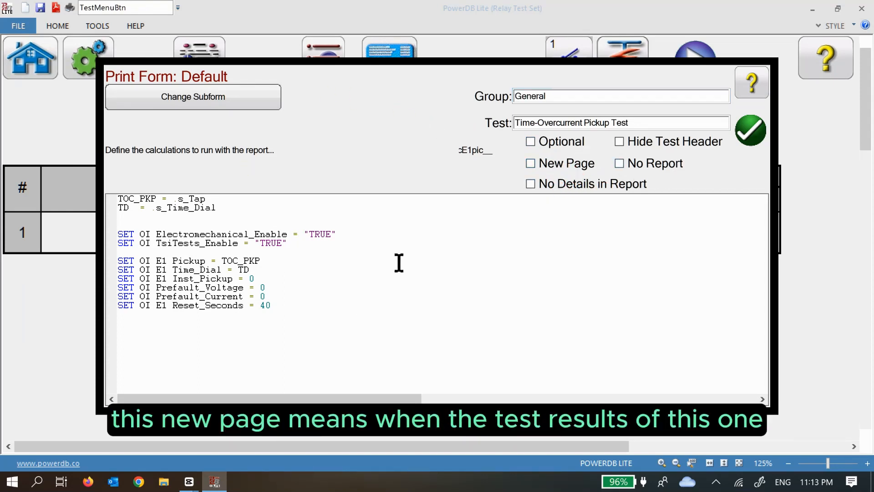
Step: Turn the pickup test's New Page and No Report options on and back off, leaving No Details in Report off
click(643, 122)
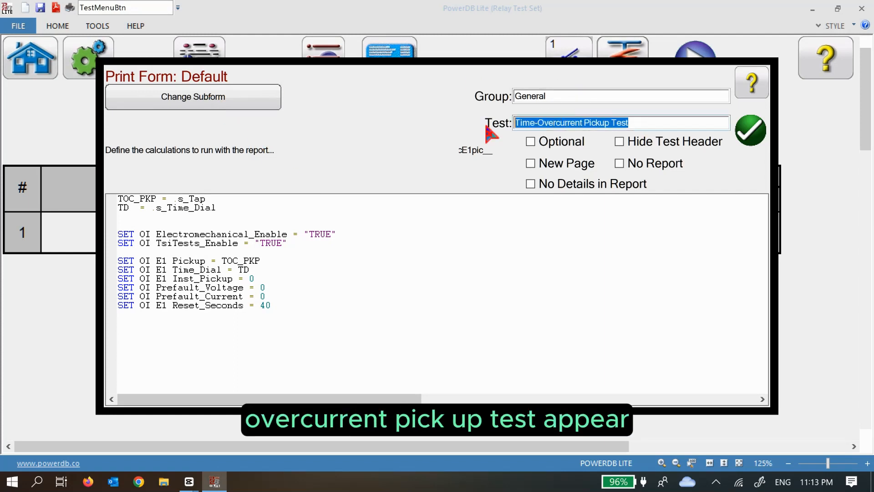
click(553, 166)
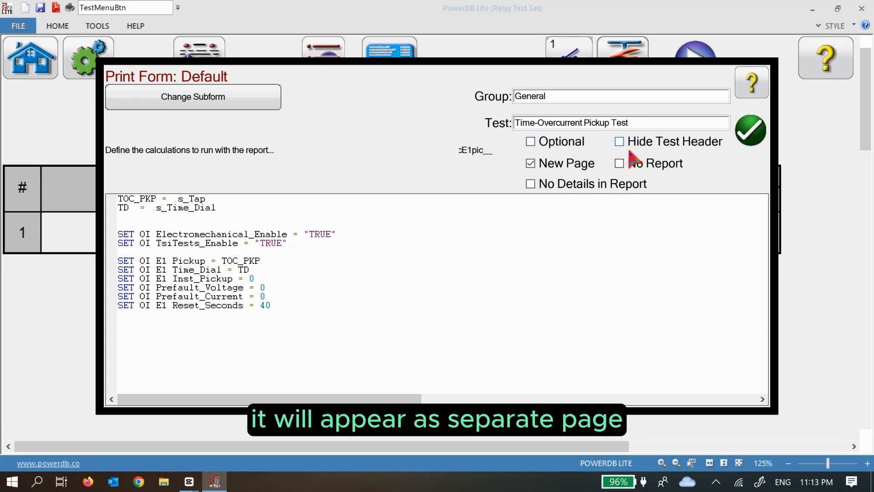
click(559, 163)
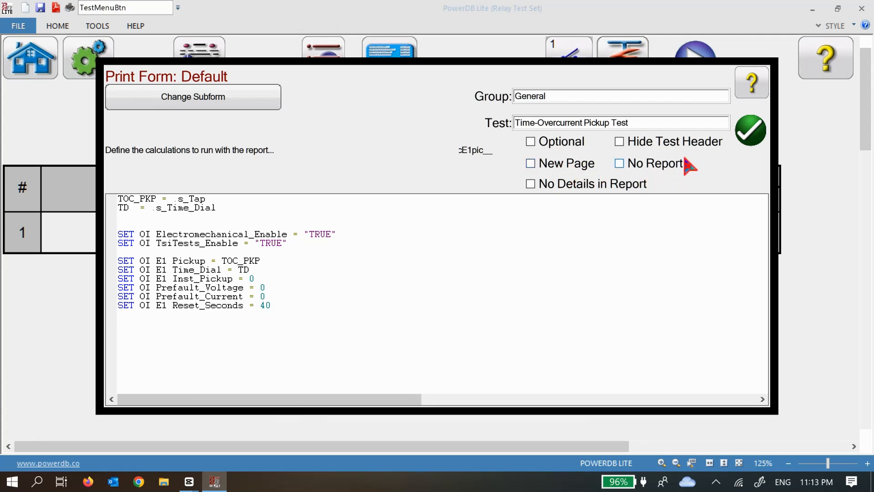
click(660, 163)
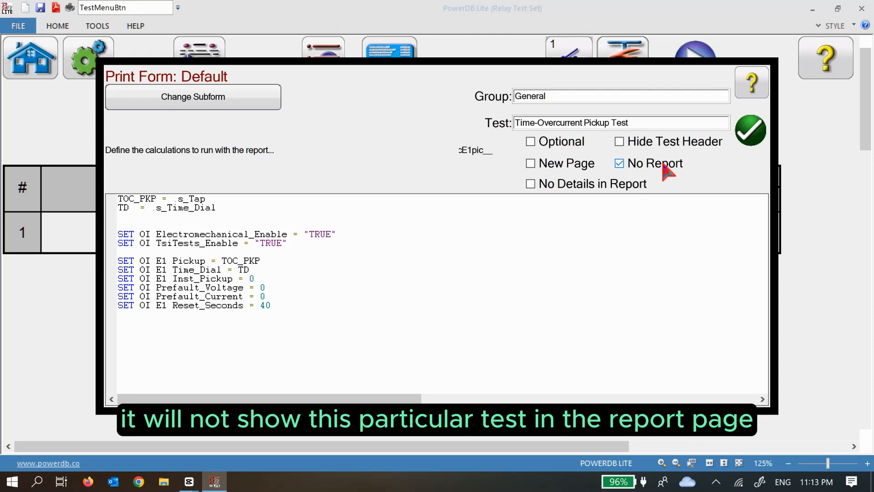
click(663, 165)
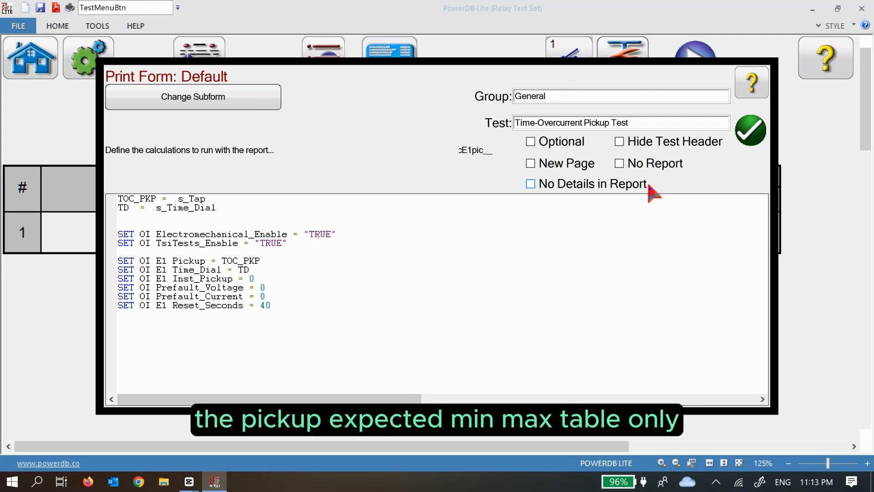
click(608, 190)
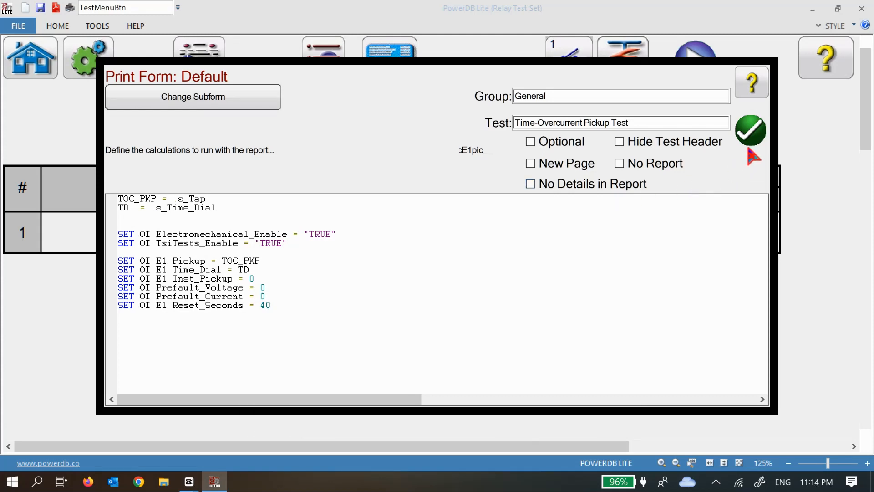
Step: Move the Time-Overcurrent Pickup Test into a new group named Tests and compare the contents of the General and Tests groups
double_click(570, 96)
text(Test)
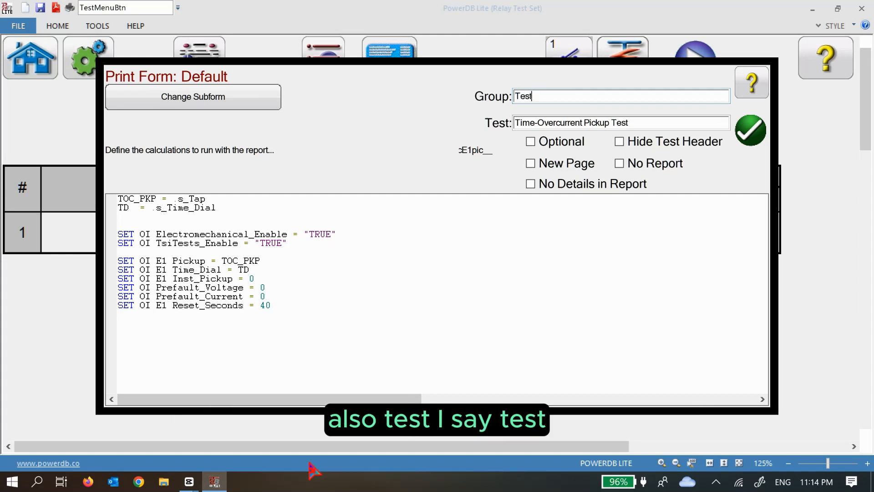
text(s)
click(749, 134)
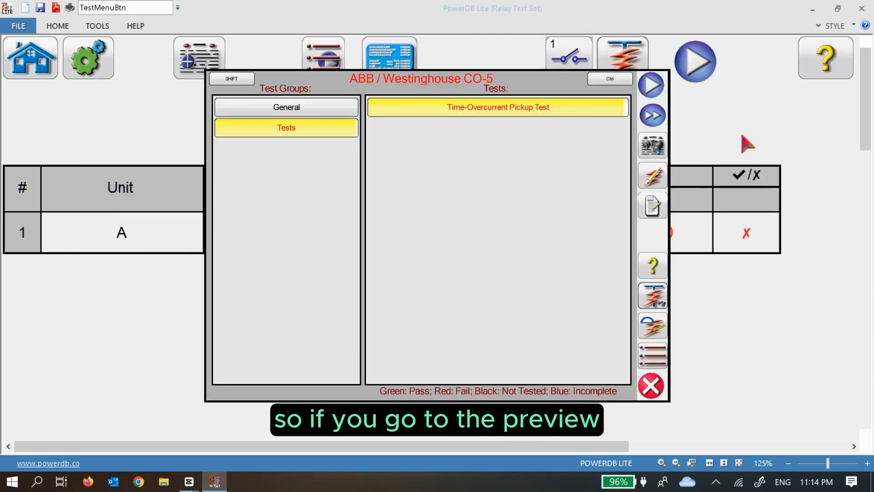
click(298, 114)
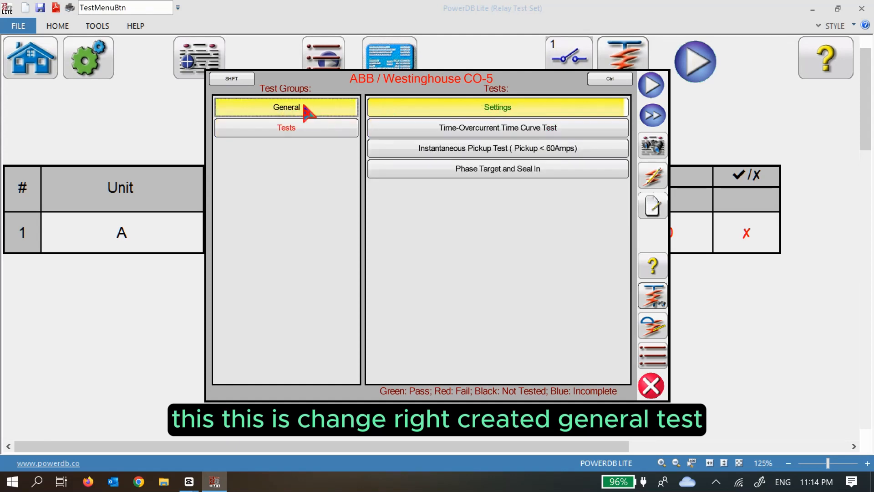
click(314, 126)
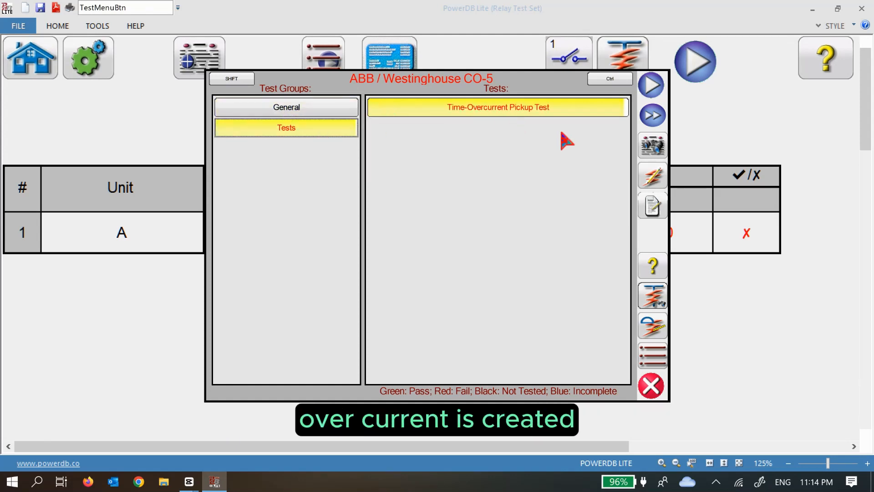
Step: Set the pickup test's group back to General and save it
click(652, 327)
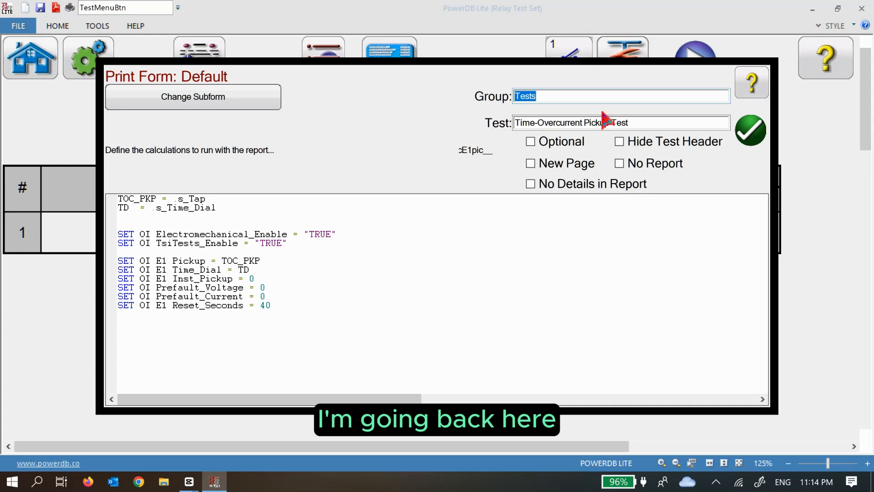
text(General)
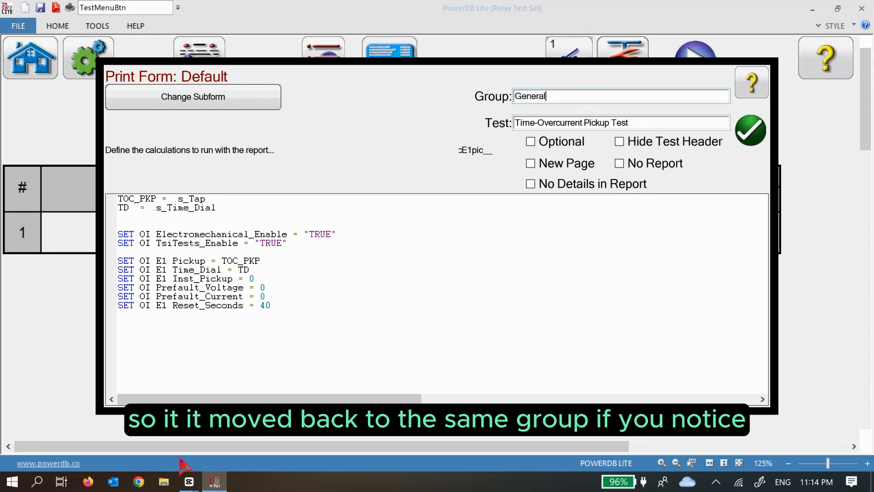
key(Return)
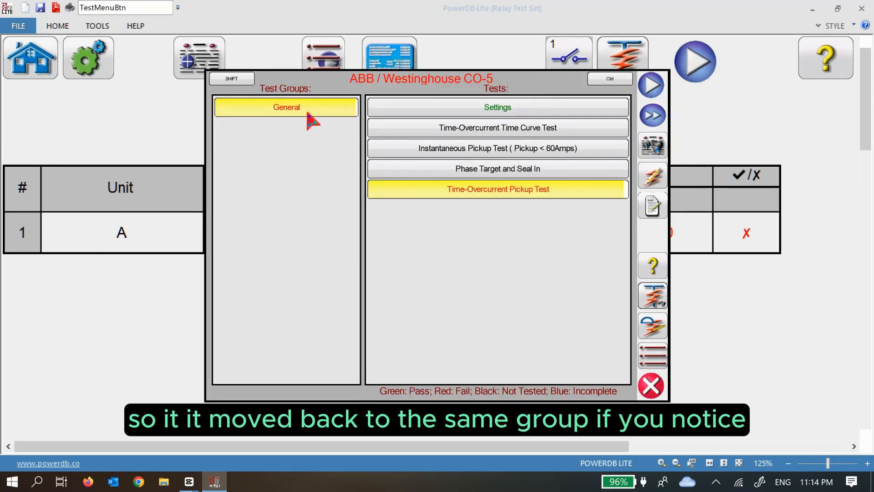
Step: Rename the pickup test as Time-Overcurrent Pickup Test_DM and save the change
click(664, 331)
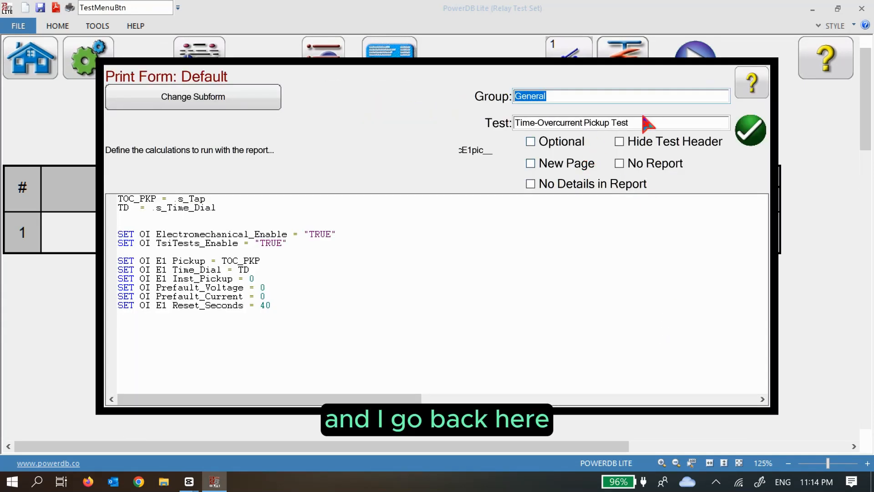
drag(649, 123, 481, 120)
click(685, 123)
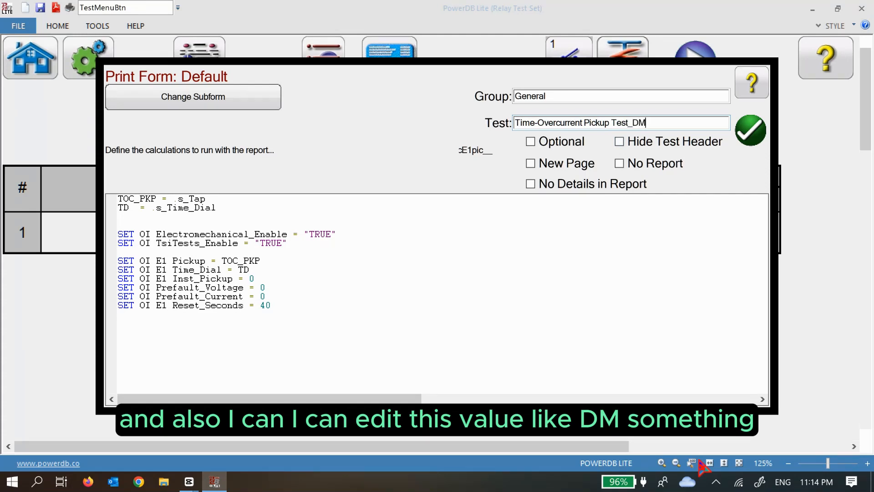
key(Return)
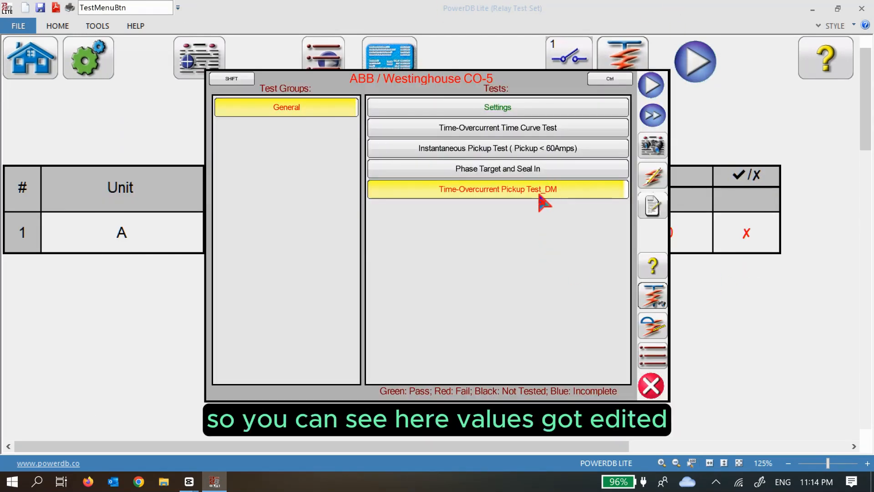
Step: Restore the test's name to Time-Overcurrent Pickup Test and save it
click(653, 325)
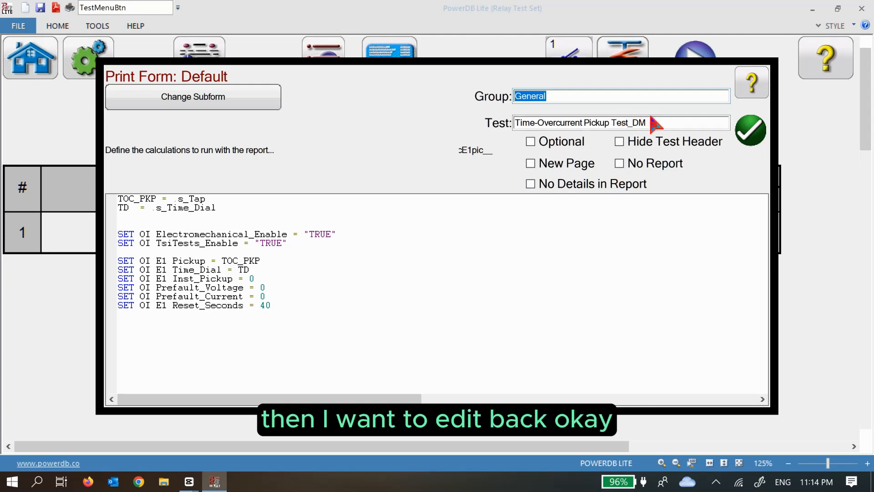
click(665, 123)
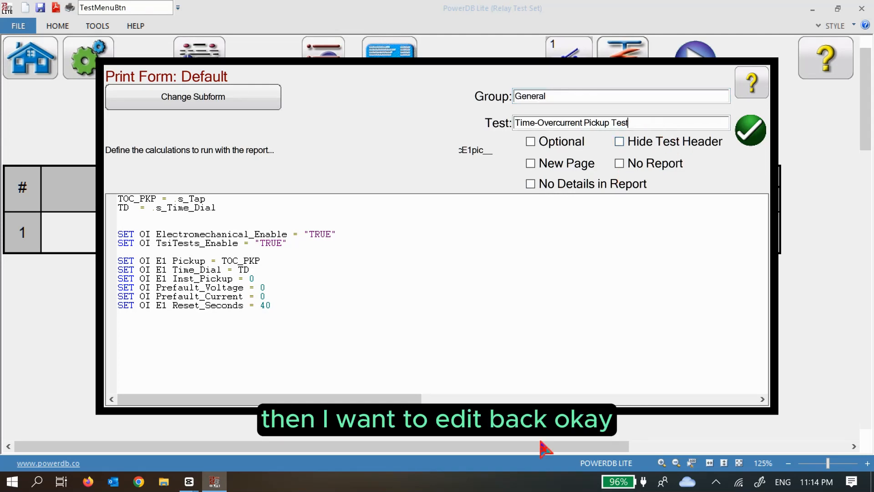
key(Return)
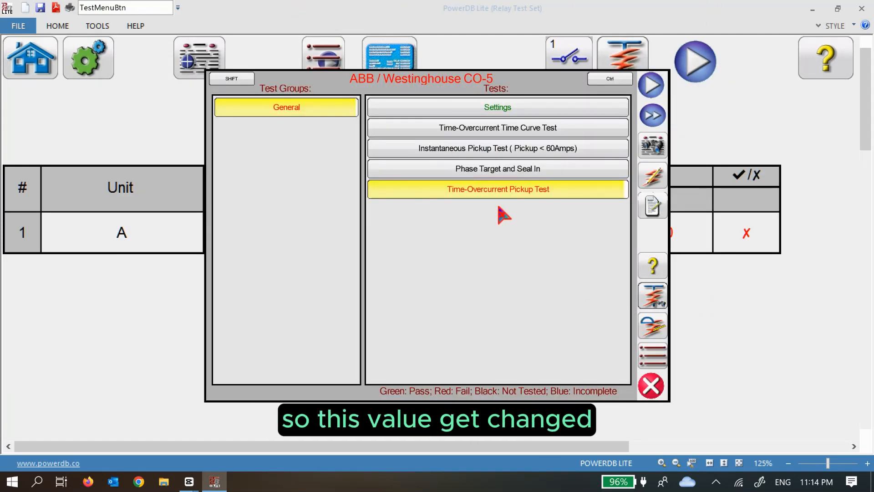
Step: View the pickup test's script settings, close them, and open the test's results form
click(663, 334)
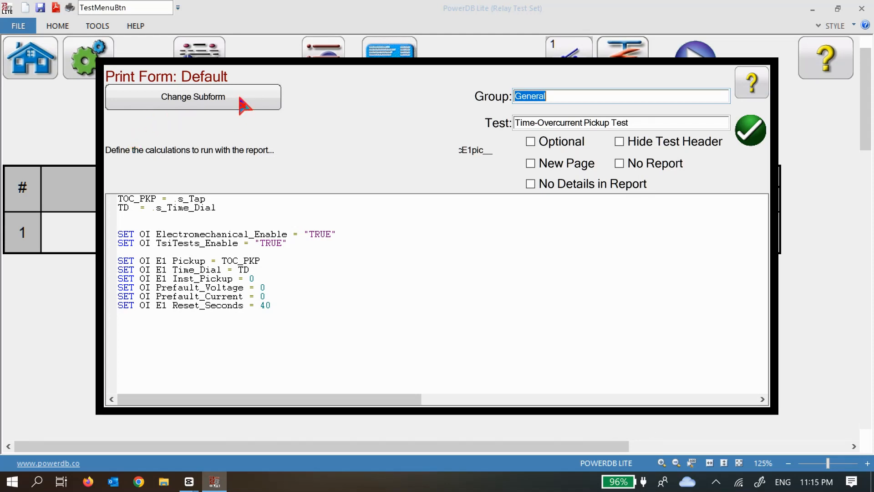
click(750, 130)
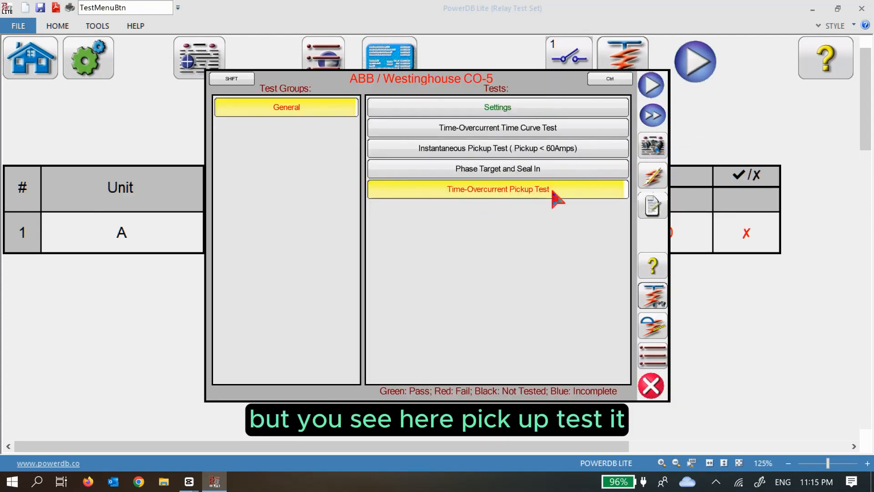
click(664, 146)
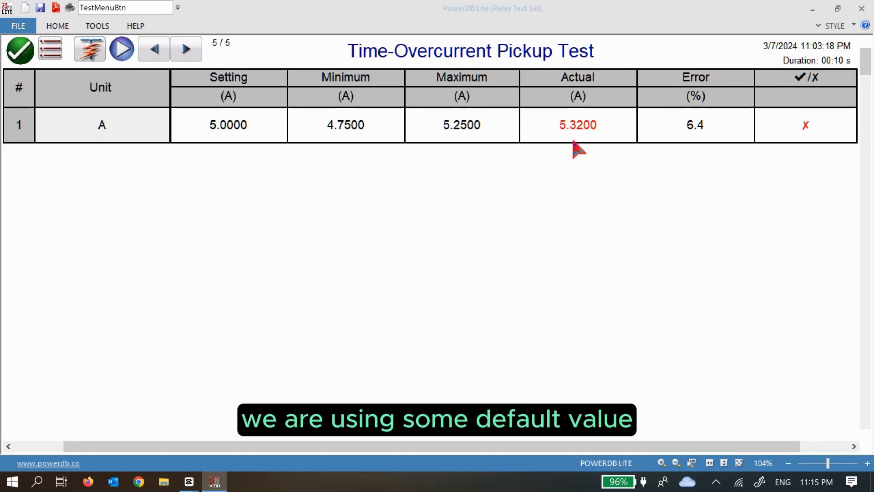
Step: From the results table's script editor, view the print form folders offered for the subform and close without choosing one
right_click(483, 137)
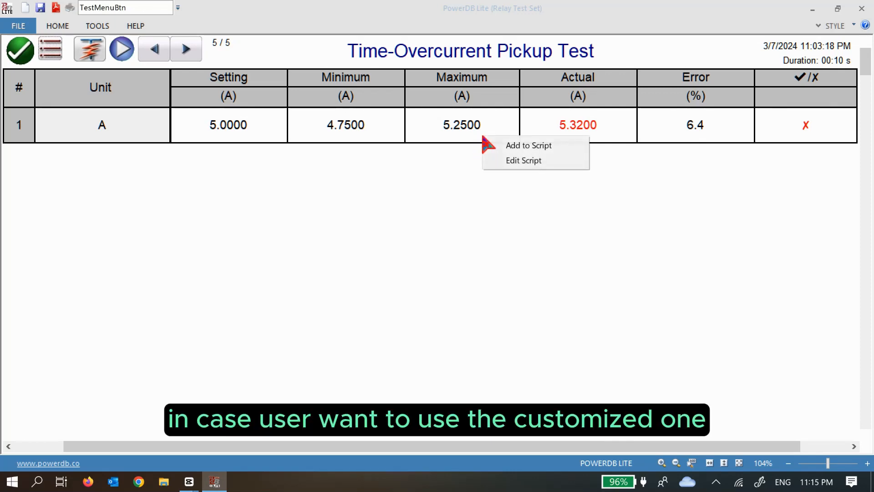
click(513, 161)
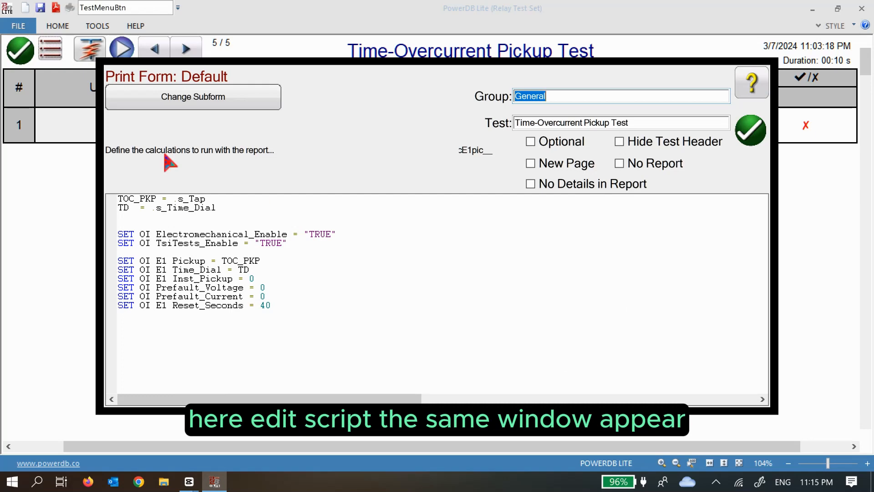
click(204, 97)
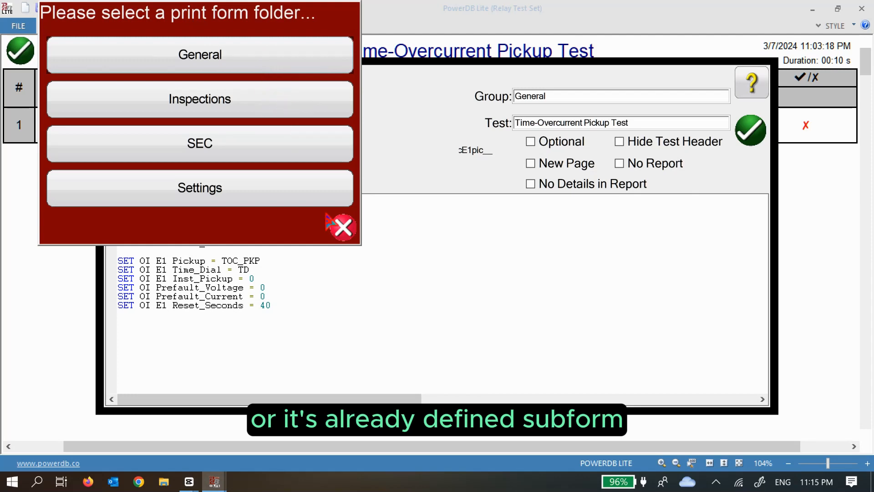
click(339, 224)
click(750, 136)
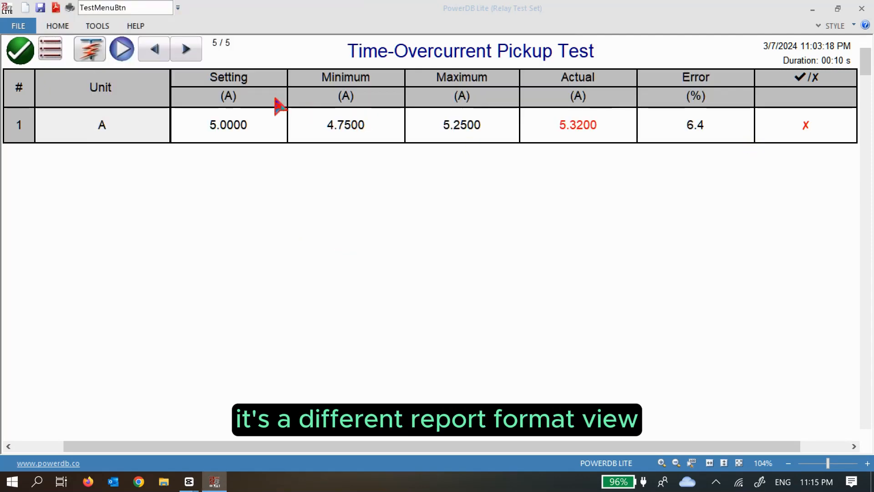
Step: Reopen the script editor from the results table to view the subform option, close it, and return to the CO-5 test list
right_click(493, 132)
click(538, 156)
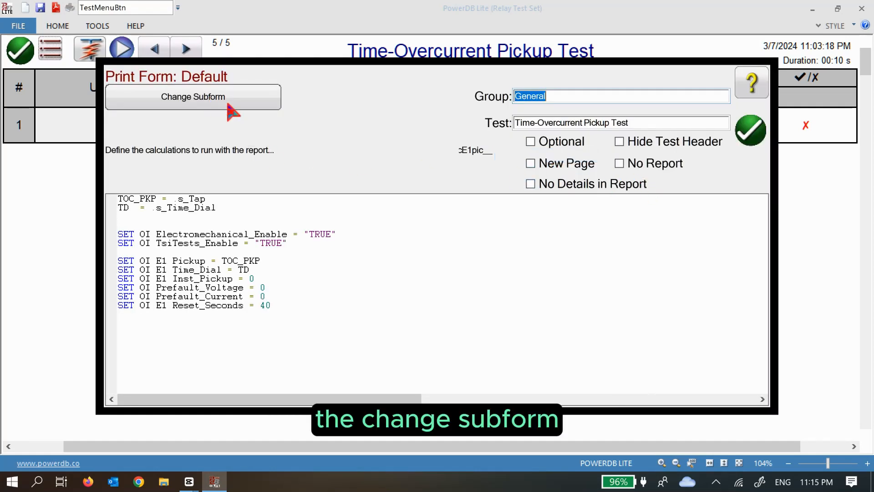
click(750, 133)
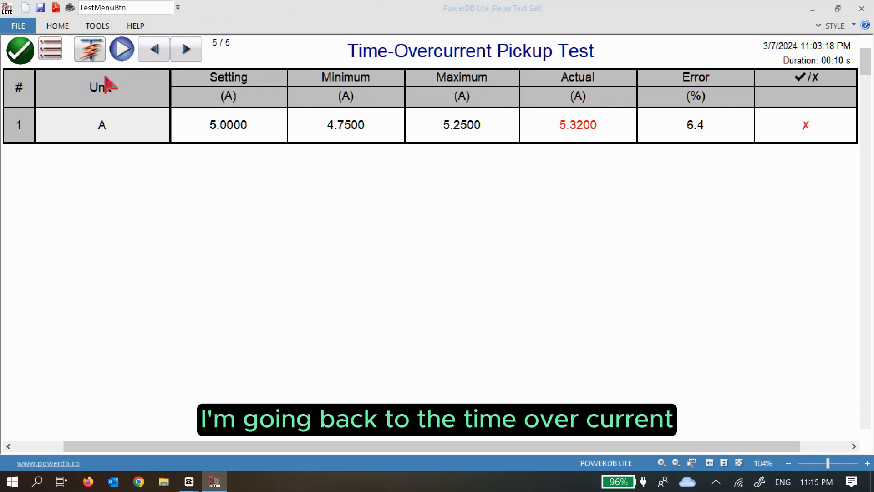
click(91, 55)
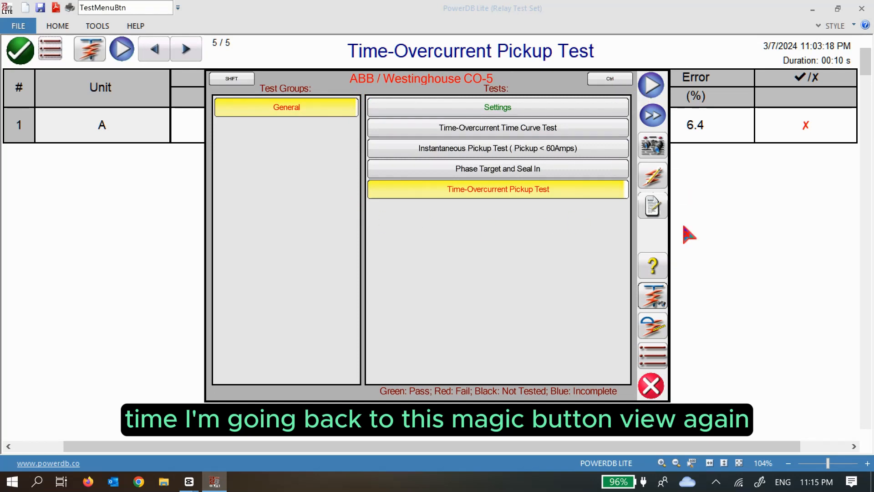
Step: Rename the General test group as Tests
click(658, 364)
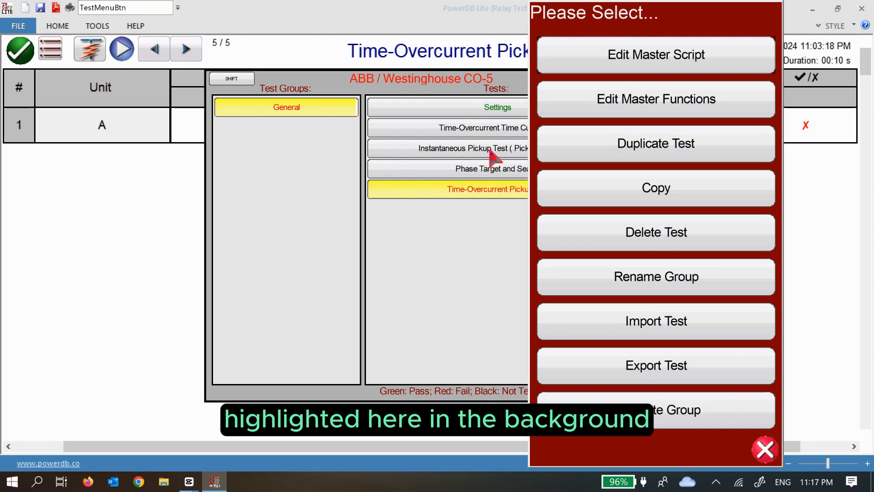
click(705, 291)
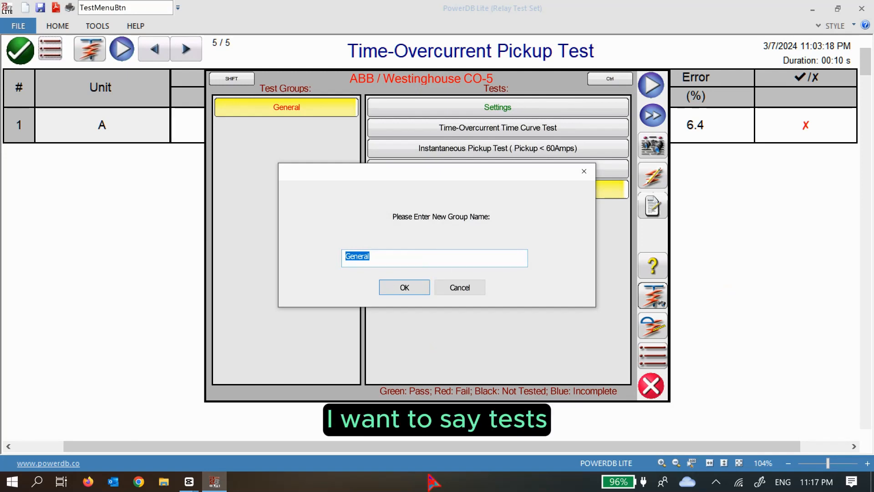
text(Tests)
key(Return)
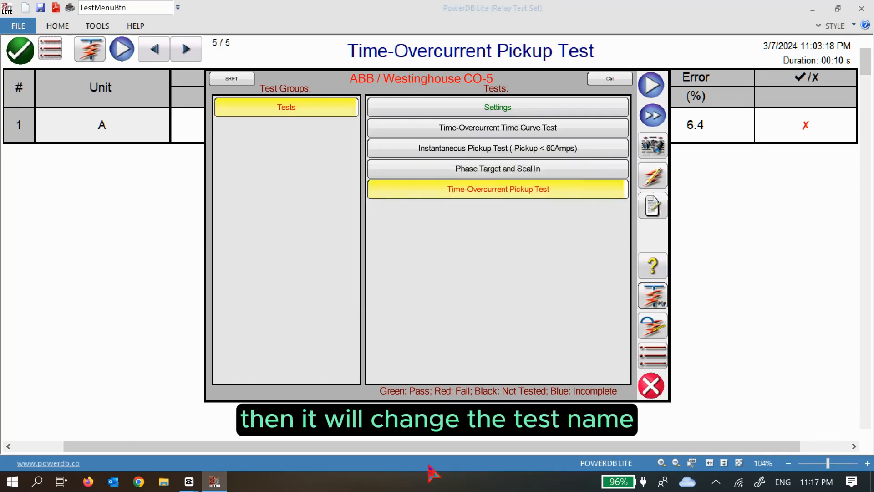
Step: Import the OC PKP TIMING DIR TESTS template from the TOC tests, decline overwriting the matching test, and view the imported group
click(662, 365)
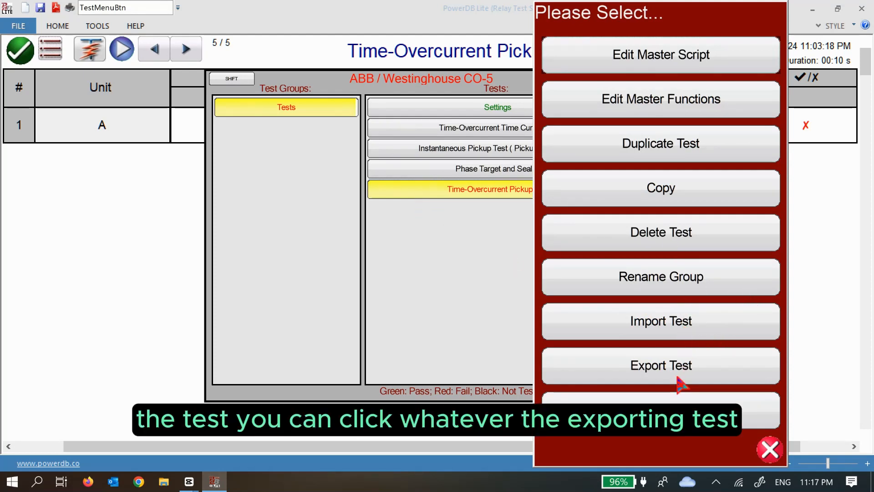
click(660, 334)
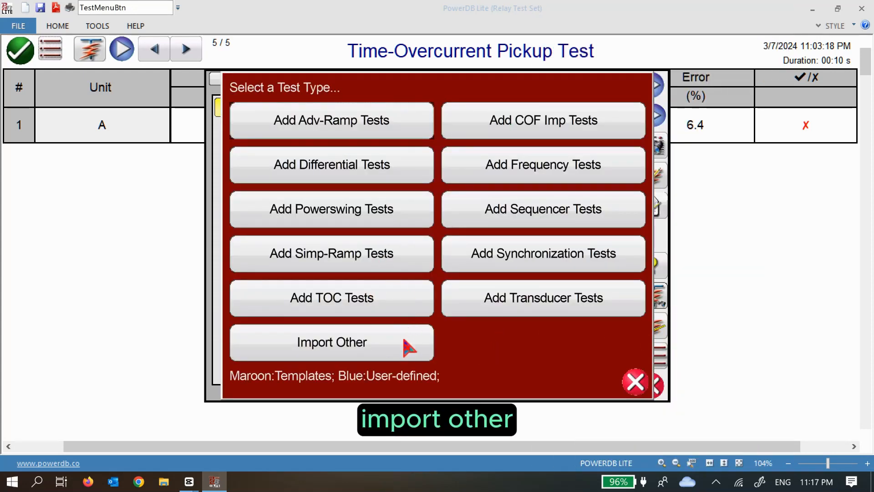
click(400, 310)
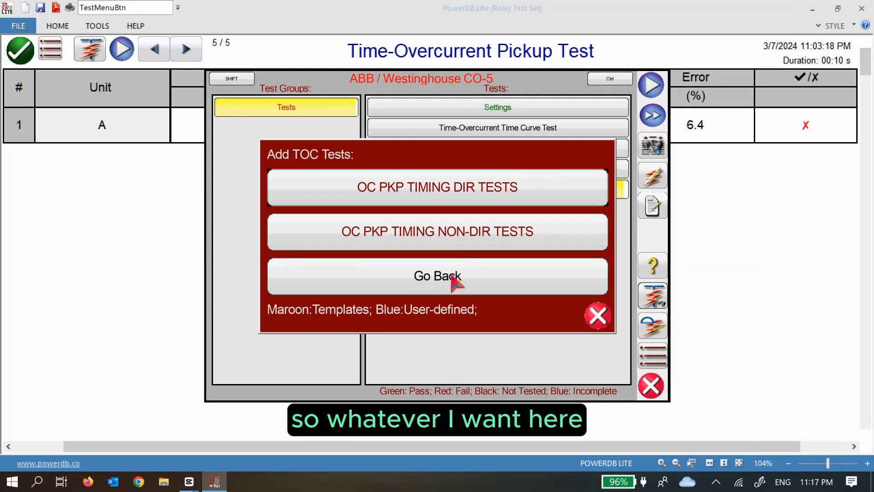
click(492, 195)
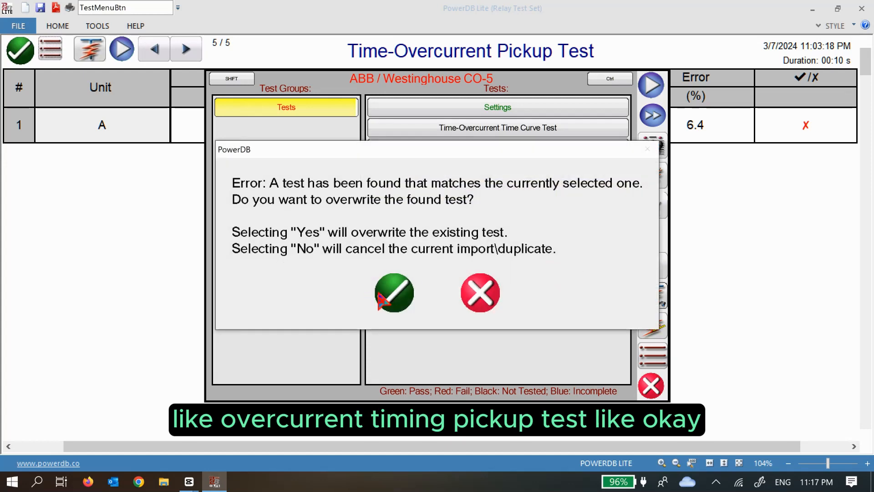
click(481, 292)
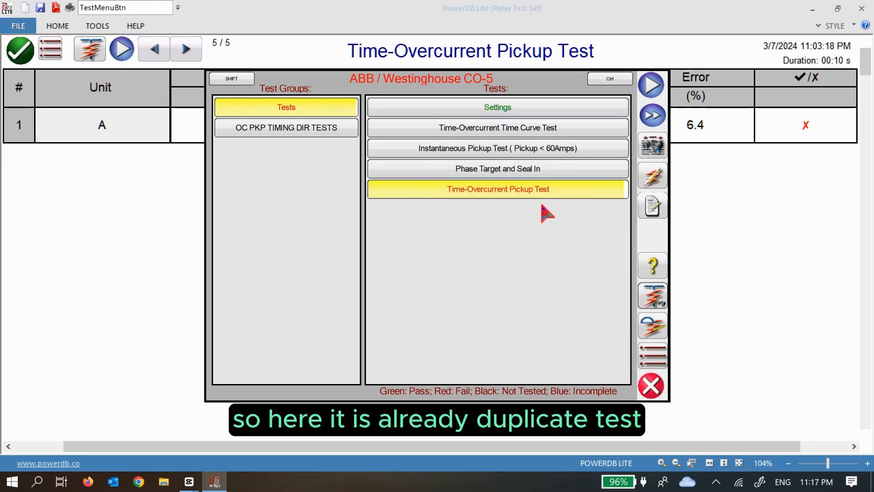
click(349, 132)
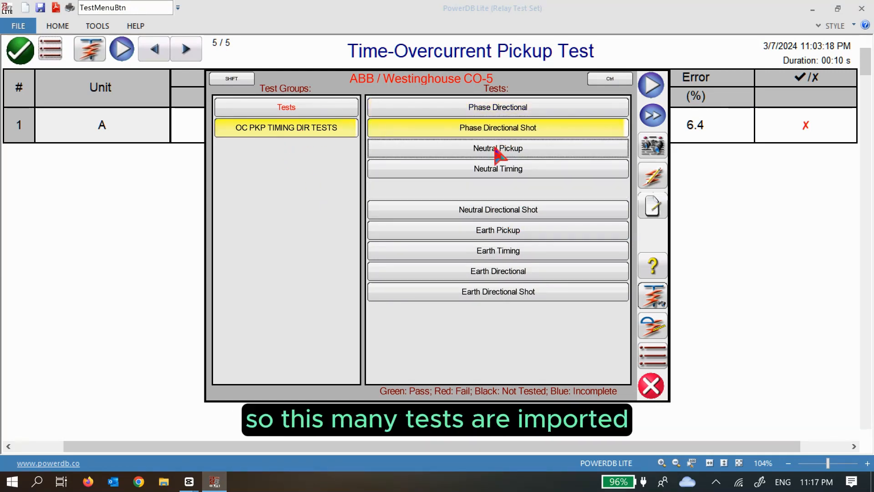
Step: Try to duplicate the OC PKP TIMING DIR TESTS group, declining to overwrite the existing test
click(656, 368)
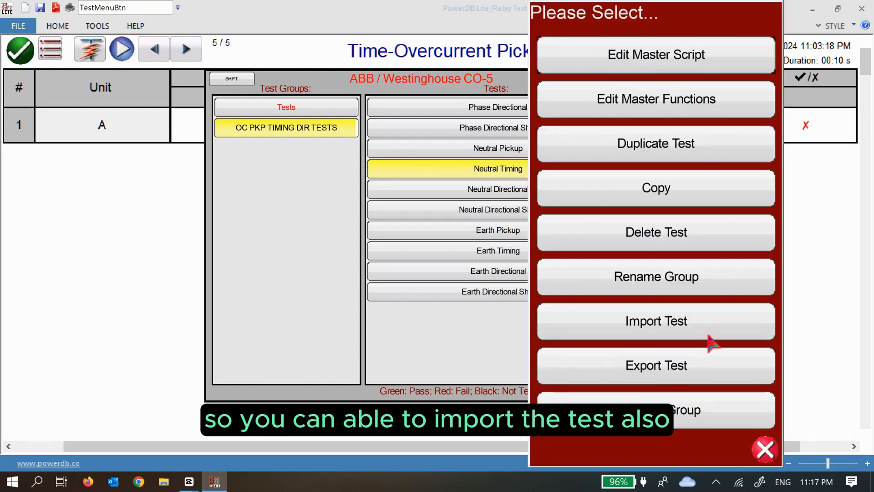
click(696, 425)
click(479, 295)
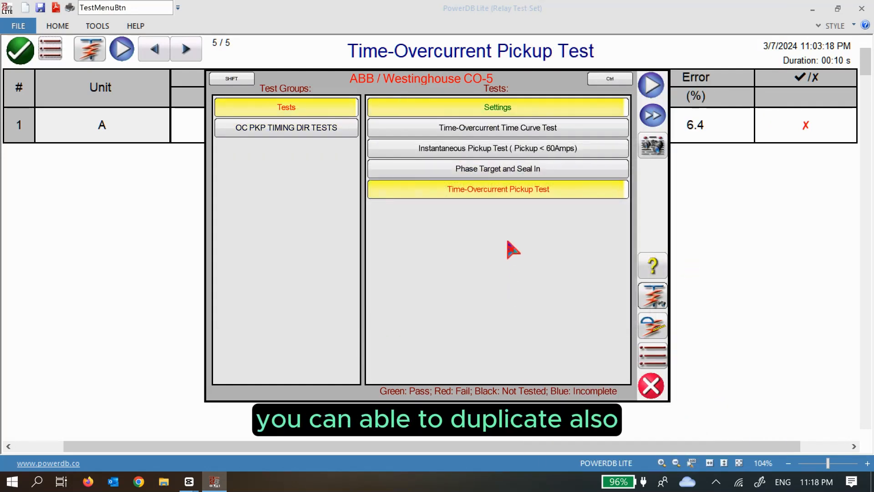
Step: Compare the tests listed in the OC PKP TIMING DIR TESTS and Tests groups, and select Phase Target and Seal In
click(332, 127)
click(336, 111)
click(410, 110)
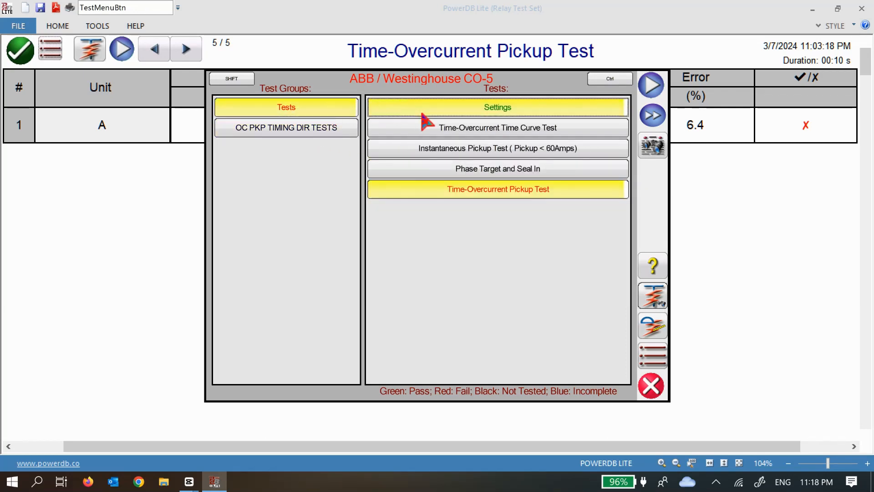
click(324, 129)
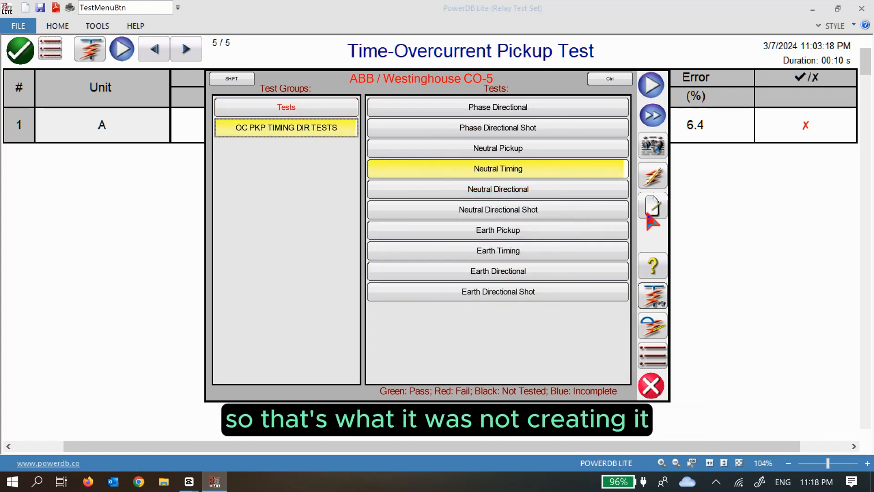
click(311, 108)
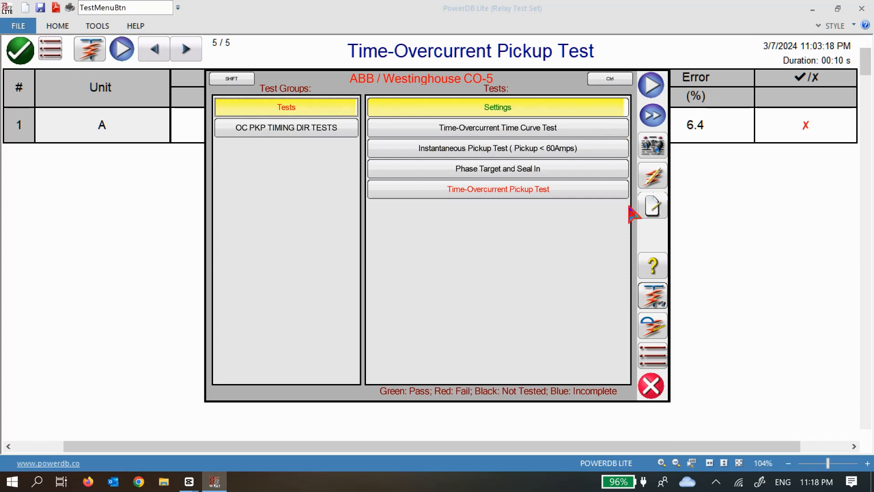
click(577, 167)
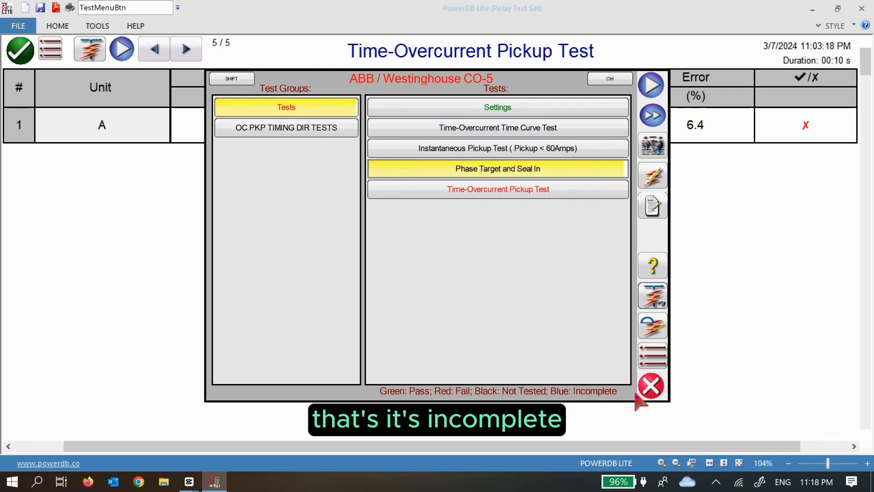
Step: Leave the test list and results form for the home screen, and view the CO-5 test list from there before closing it
click(652, 386)
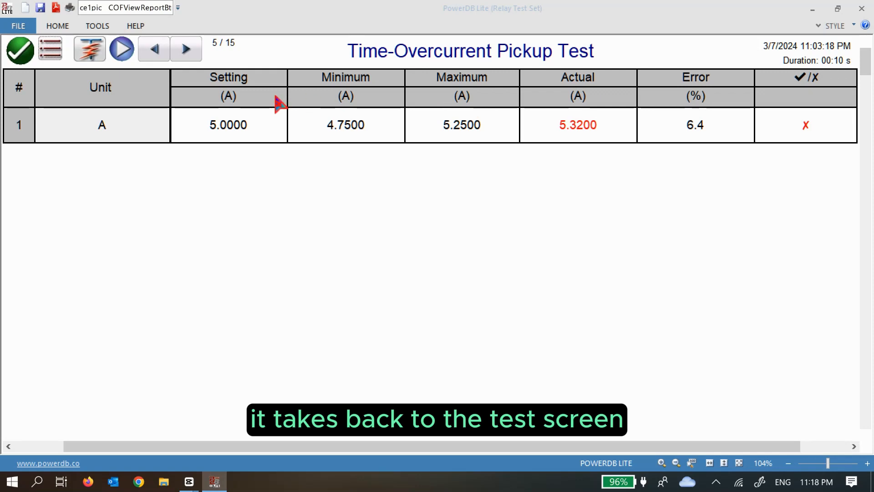
click(24, 53)
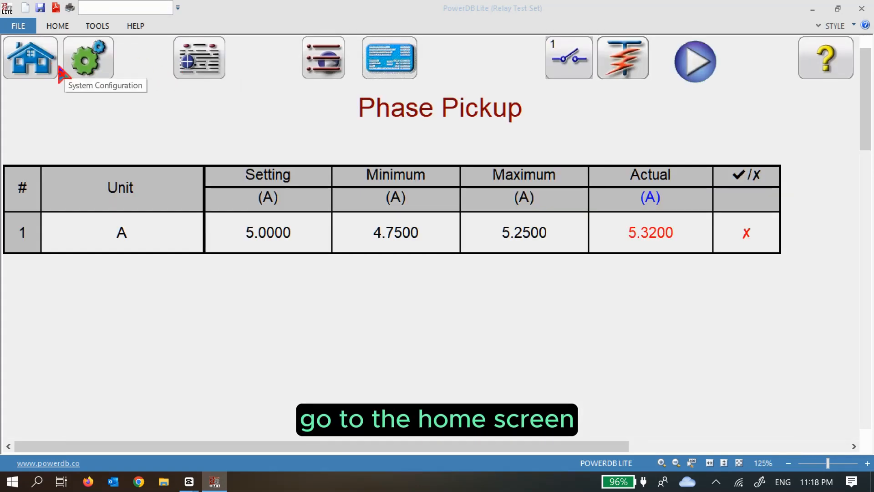
click(32, 60)
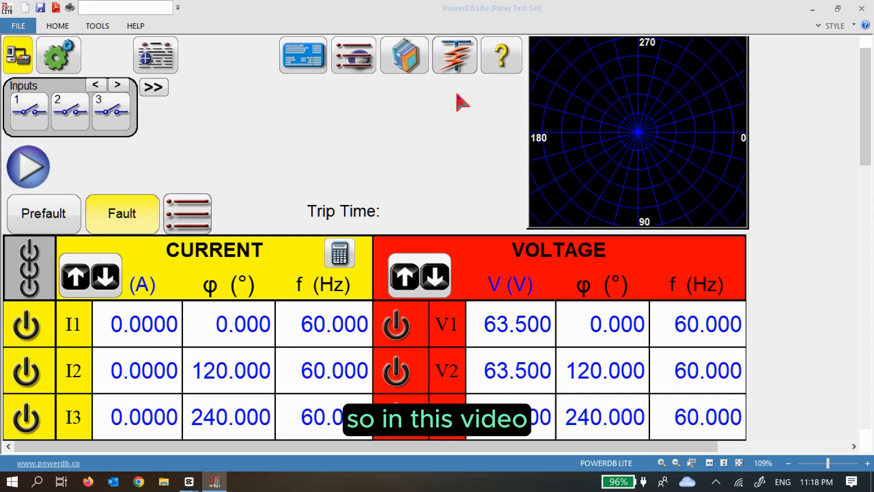
click(454, 57)
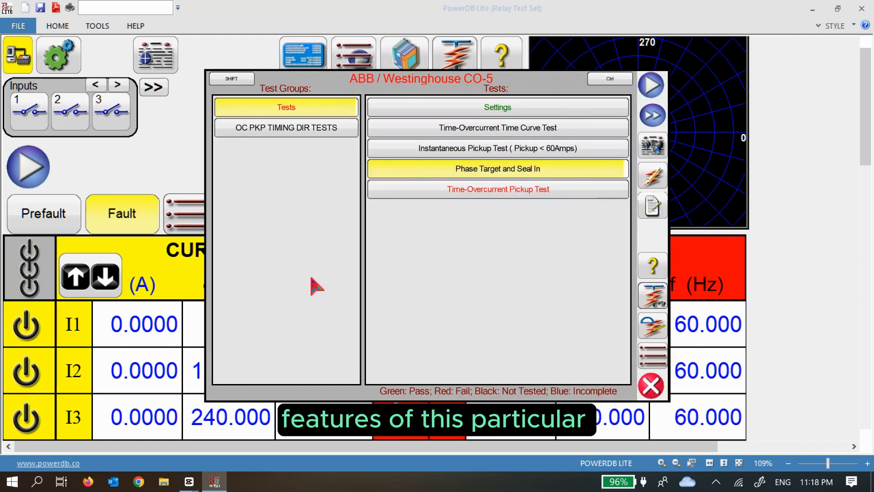
click(651, 394)
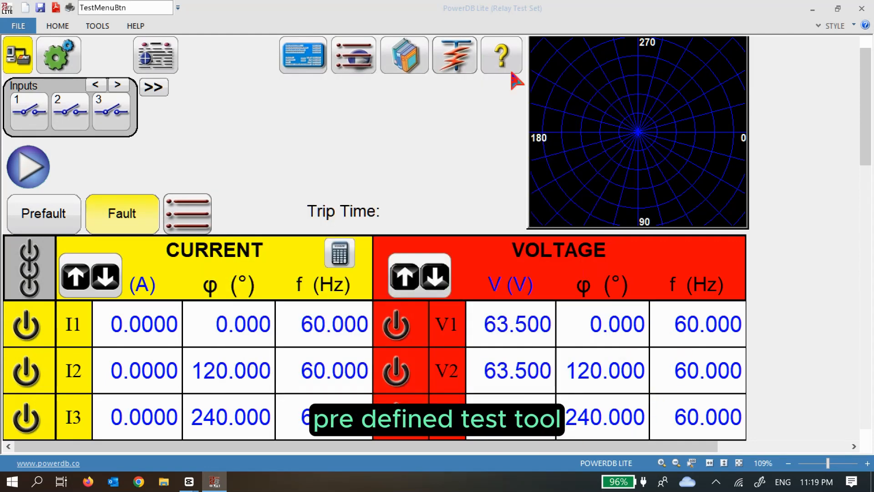